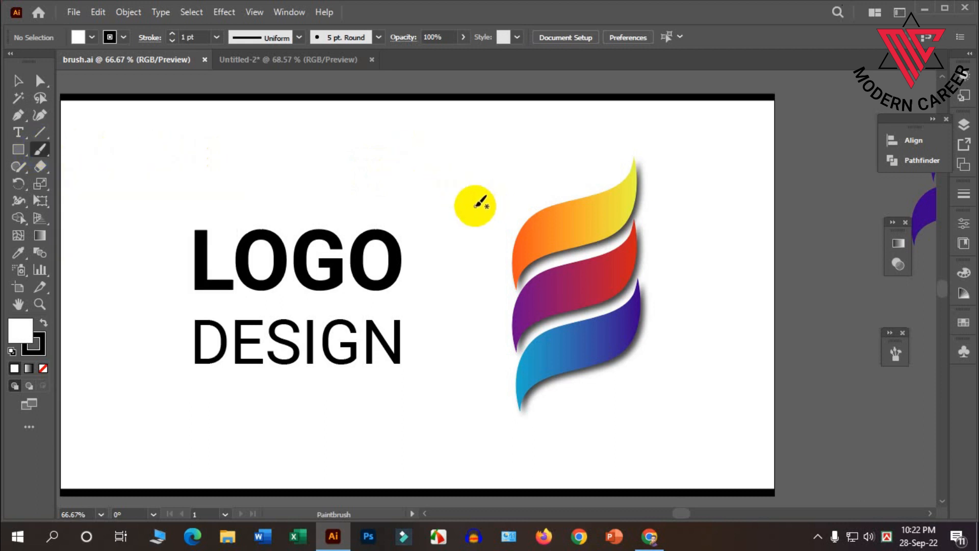
{"action": "scroll", "coordinate": [474, 204], "scroll_direction": "down", "scroll_amount": 2}
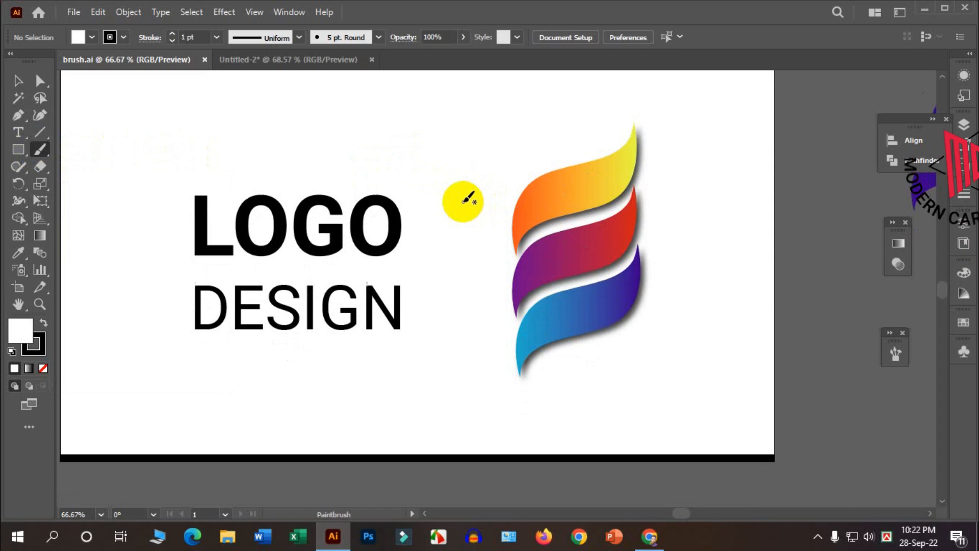
{"action": "scroll", "coordinate": [444, 193], "scroll_direction": "up", "scroll_amount": 2}
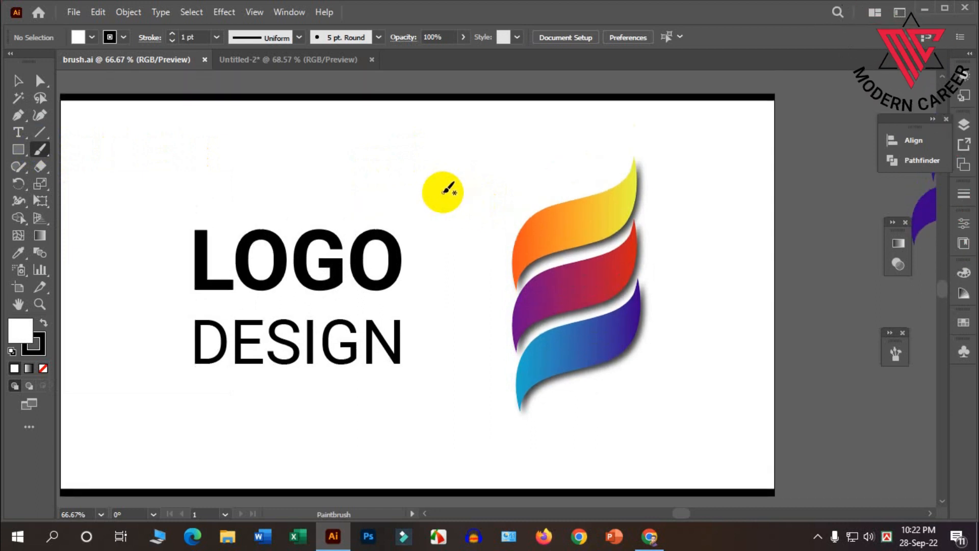
{"action": "scroll", "coordinate": [428, 171], "scroll_direction": "down", "scroll_amount": 1}
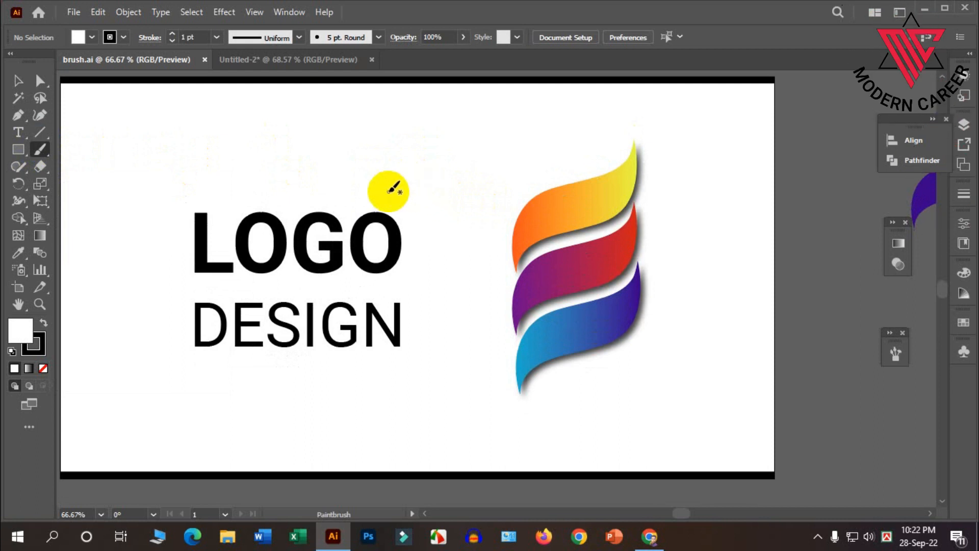
{"action": "scroll", "coordinate": [365, 194], "scroll_direction": "up", "scroll_amount": 2}
{"action": "scroll", "coordinate": [365, 193], "scroll_direction": "down", "scroll_amount": 2}
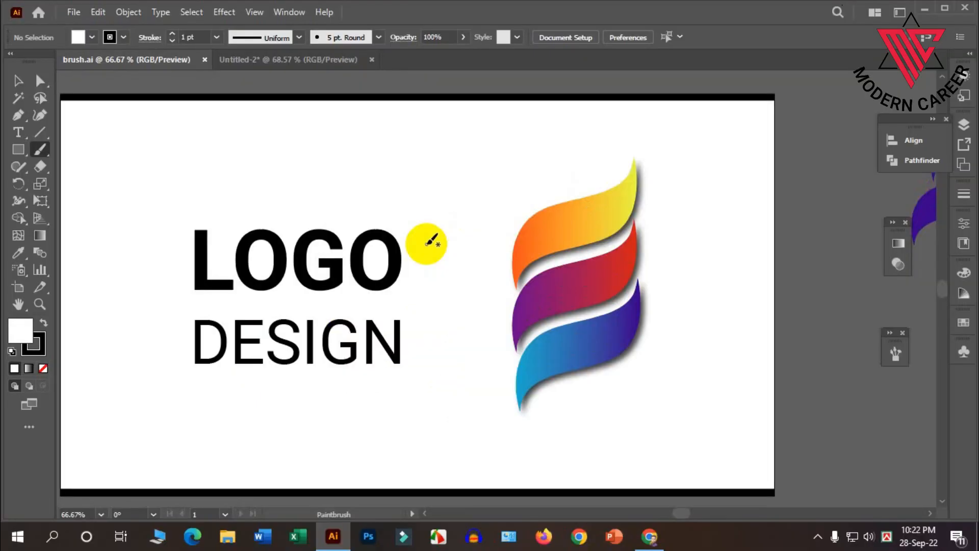
{"action": "scroll", "coordinate": [459, 173], "scroll_direction": "down", "scroll_amount": 1}
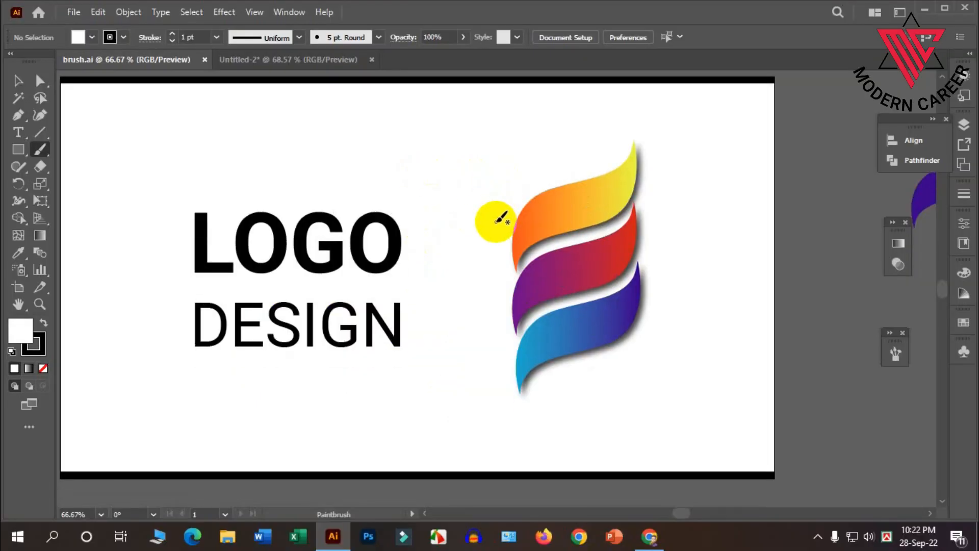
{"action": "scroll", "coordinate": [497, 219], "scroll_direction": "up", "scroll_amount": 2}
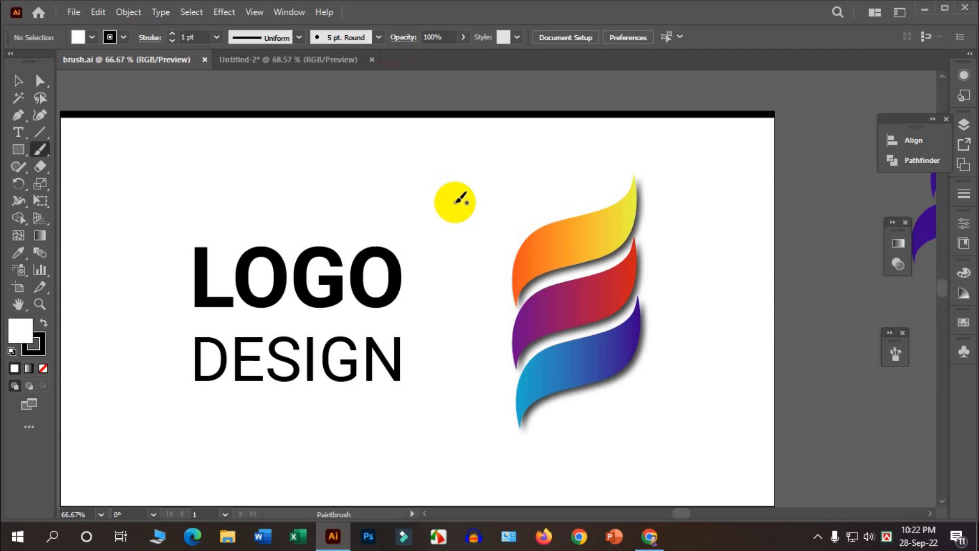
{"action": "scroll", "coordinate": [456, 204], "scroll_direction": "down", "scroll_amount": 2}
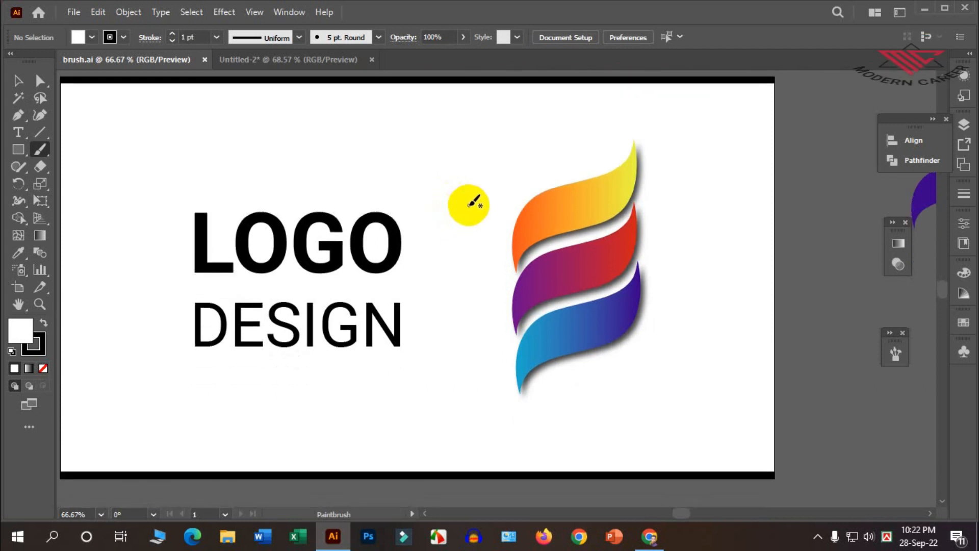
{"action": "scroll", "coordinate": [477, 201], "scroll_direction": "up", "scroll_amount": 1}
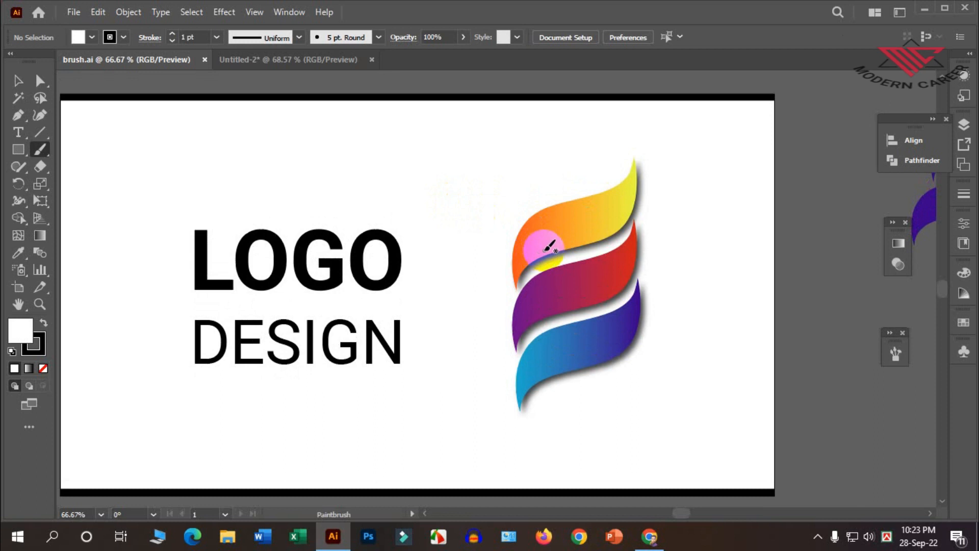
{"action": "scroll", "coordinate": [538, 240], "scroll_direction": "up", "scroll_amount": 2}
{"action": "scroll", "coordinate": [549, 247], "scroll_direction": "down", "scroll_amount": 1}
{"action": "scroll", "coordinate": [548, 248], "scroll_direction": "down", "scroll_amount": 1}
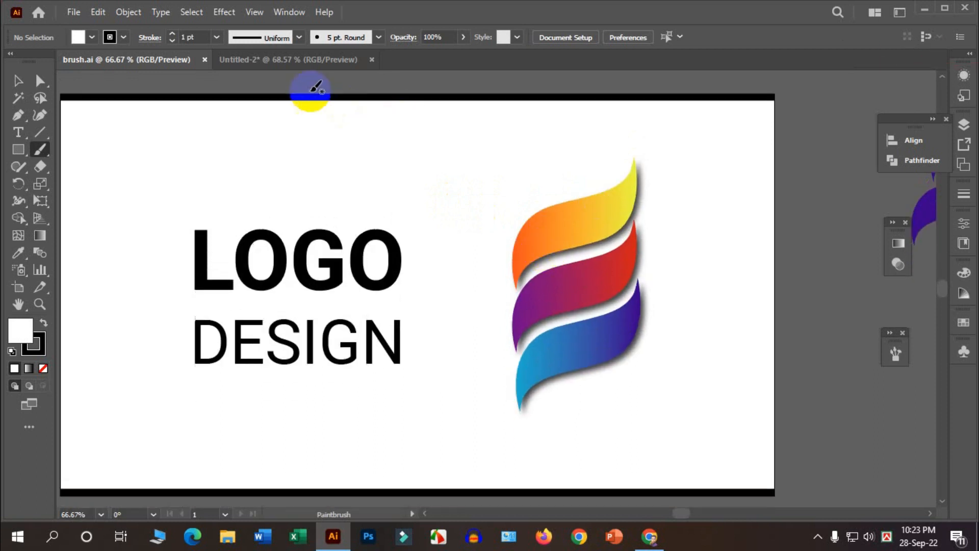
Switch to the Untitled-2 document and display the available brushes over the blank artboard
{"action": "left_click", "coordinate": [312, 60]}
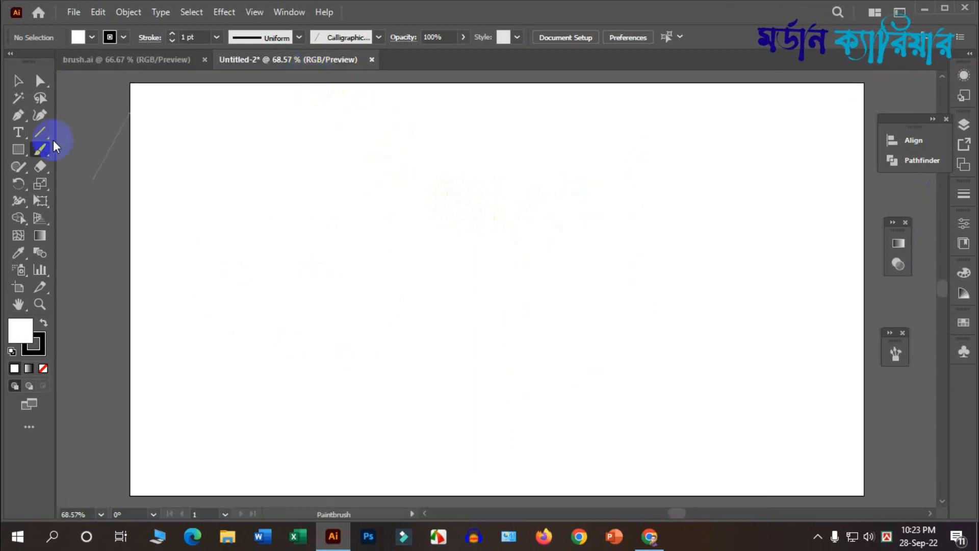
{"action": "left_click", "coordinate": [24, 87]}
{"action": "scroll", "coordinate": [426, 228], "scroll_direction": "down", "scroll_amount": 1}
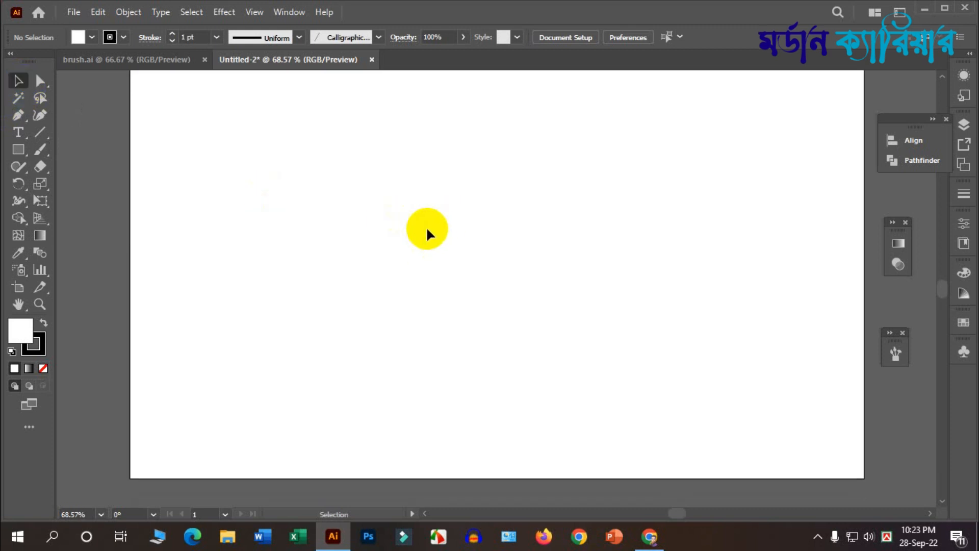
{"action": "scroll", "coordinate": [421, 228], "scroll_direction": "up", "scroll_amount": 1}
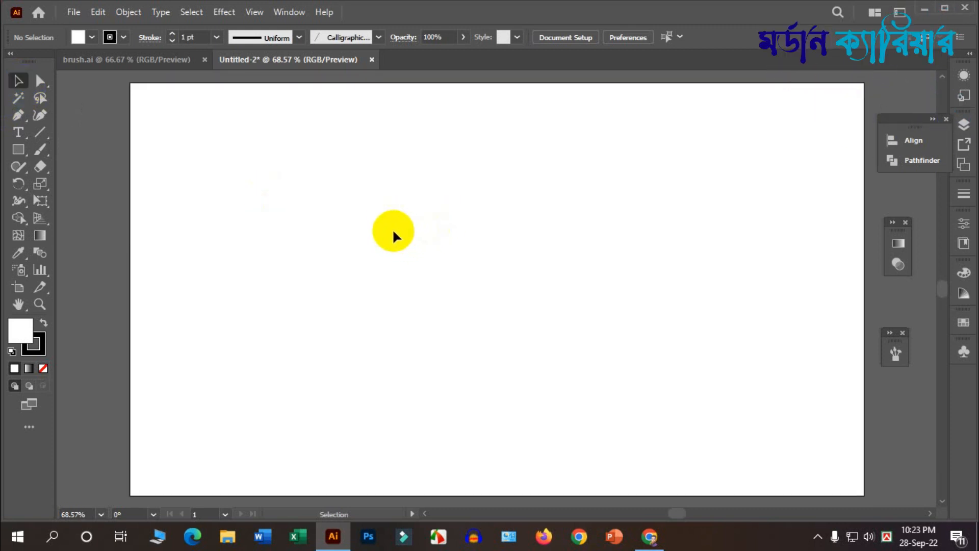
{"action": "left_click", "coordinate": [282, 12]}
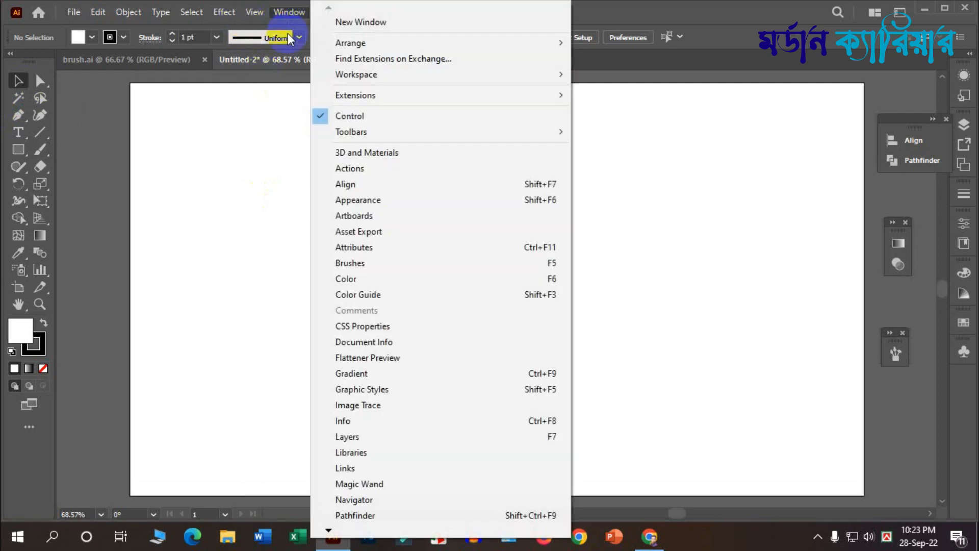
{"action": "left_click", "coordinate": [352, 262]}
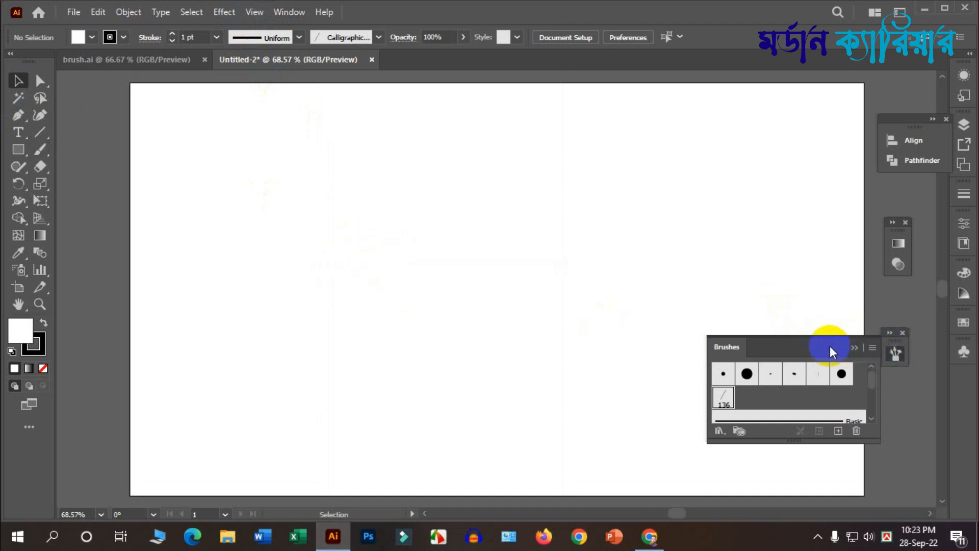
{"action": "left_click_drag", "start_coordinate": [830, 346], "coordinate": [479, 173]}
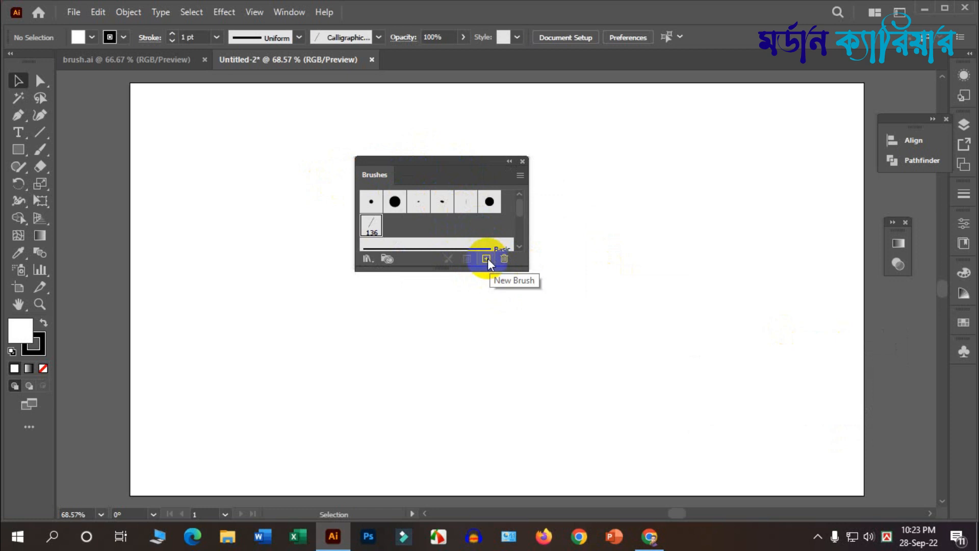
Start a new Calligraphic Brush and name it "brush logo"
{"action": "left_click", "coordinate": [486, 258]}
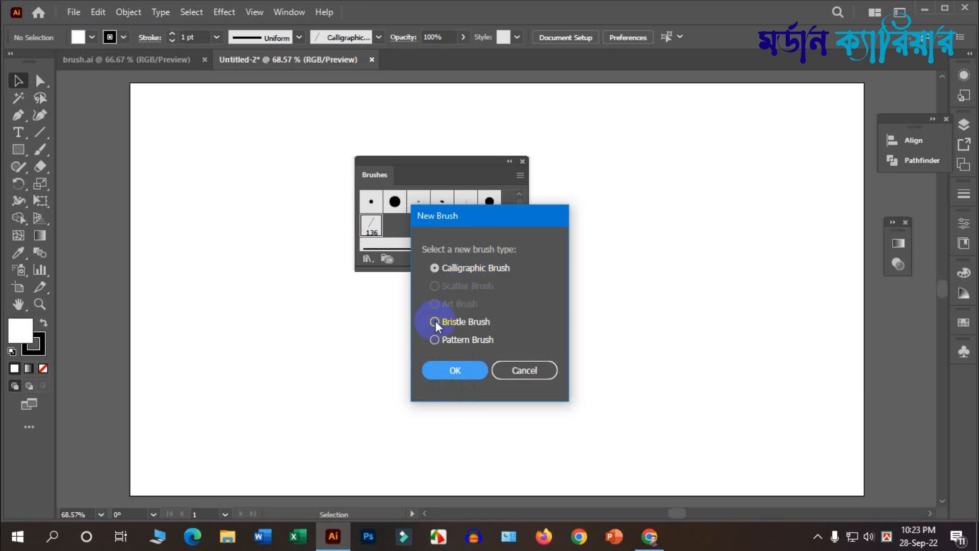
{"action": "left_click", "coordinate": [461, 368]}
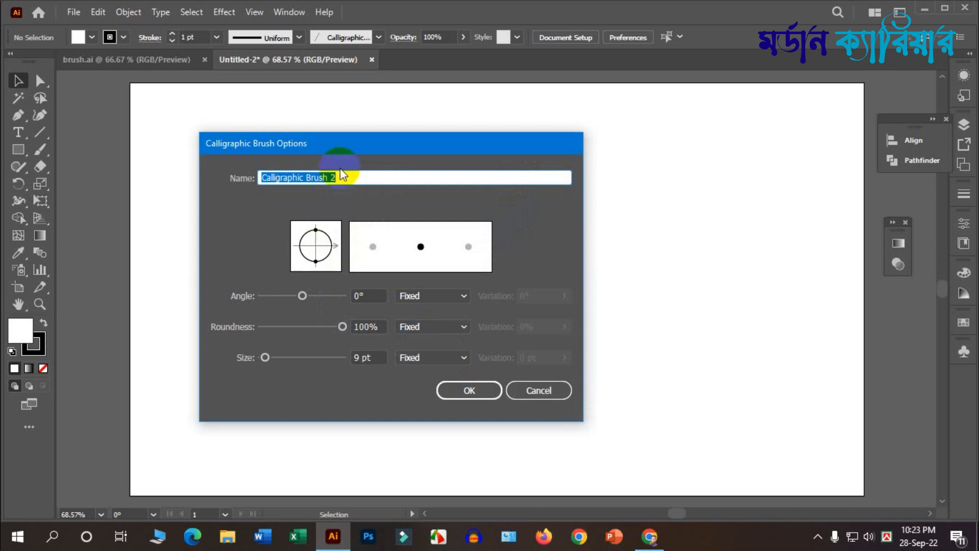
{"action": "key", "text": "BackSpace"}
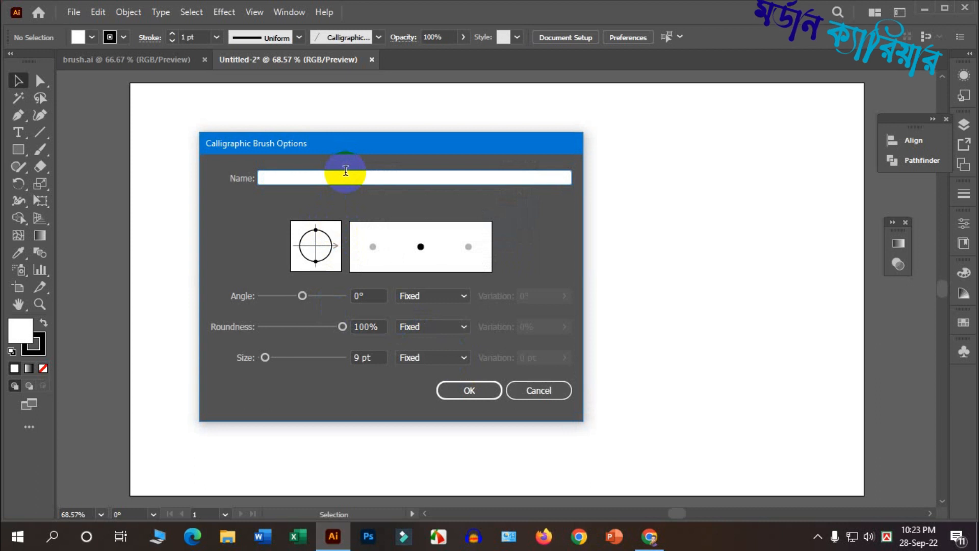
{"action": "type", "text": "brush logo"}
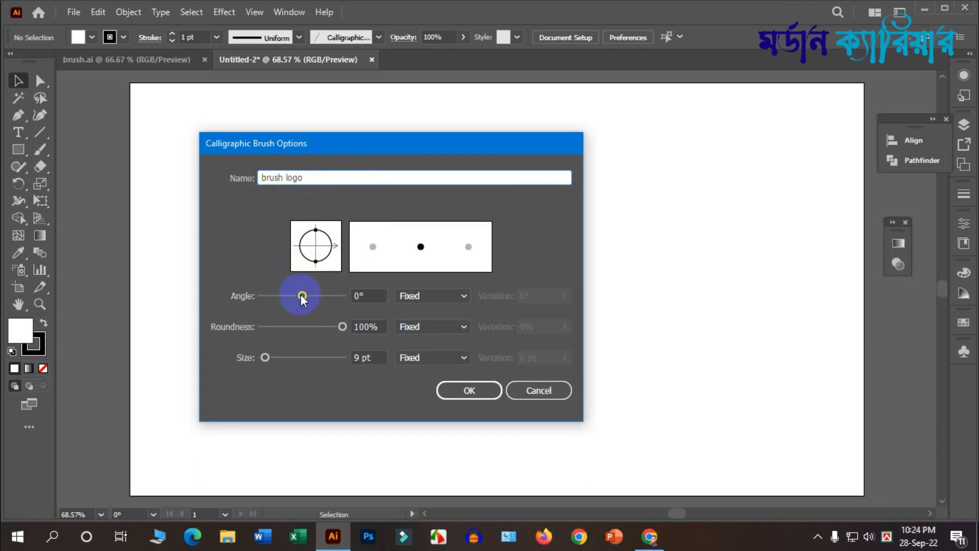
Set the calligraphic brush to a 60° angle, 0% roundness and 91 pt size, and save it
{"action": "left_click_drag", "start_coordinate": [301, 293], "coordinate": [349, 294]}
{"action": "double_click", "coordinate": [371, 296]}
{"action": "key", "text": "BackSpace"}
{"action": "type", "text": "60"}
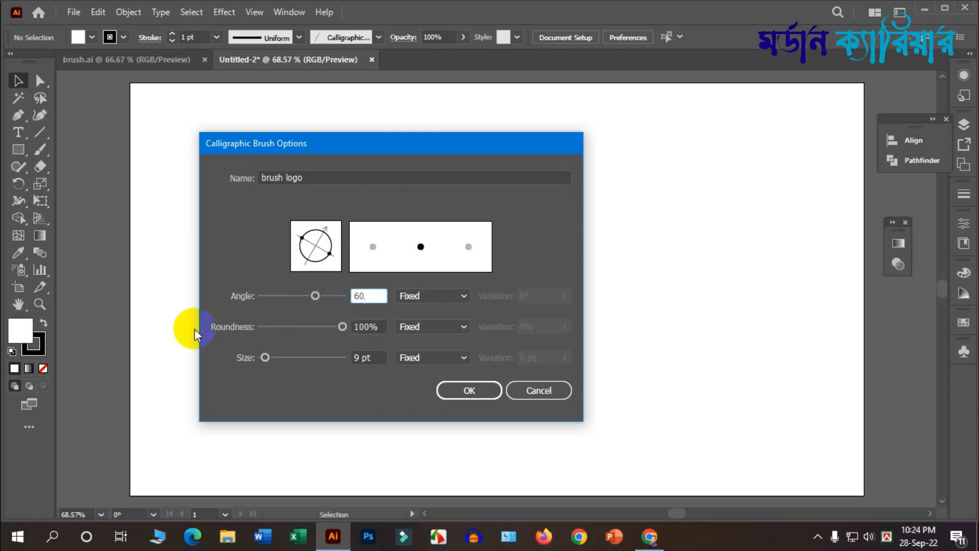
{"action": "mouse_move", "coordinate": [344, 326]}
{"action": "left_mouse_down"}
{"action": "mouse_move", "coordinate": [248, 328]}
{"action": "mouse_move", "coordinate": [269, 356]}
{"action": "mouse_move", "coordinate": [298, 357]}
{"action": "left_mouse_up"}
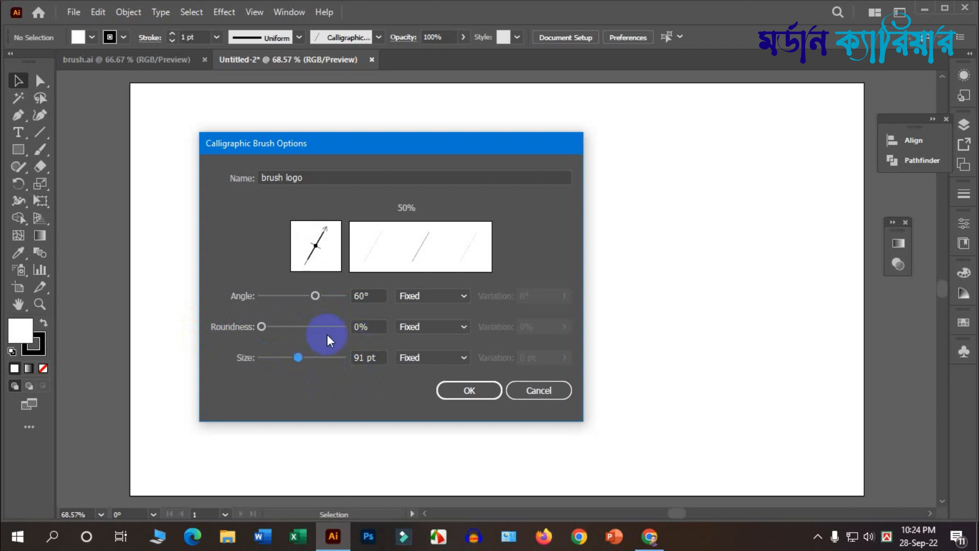
{"action": "left_click", "coordinate": [478, 393]}
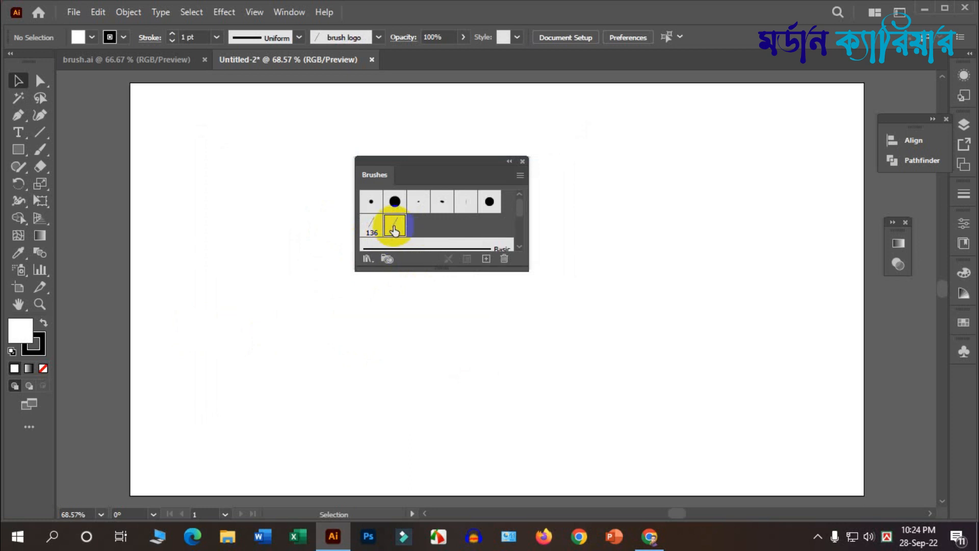
Activate the Paintbrush tool with the brush logo brush at 100% view
{"action": "left_click", "coordinate": [41, 152]}
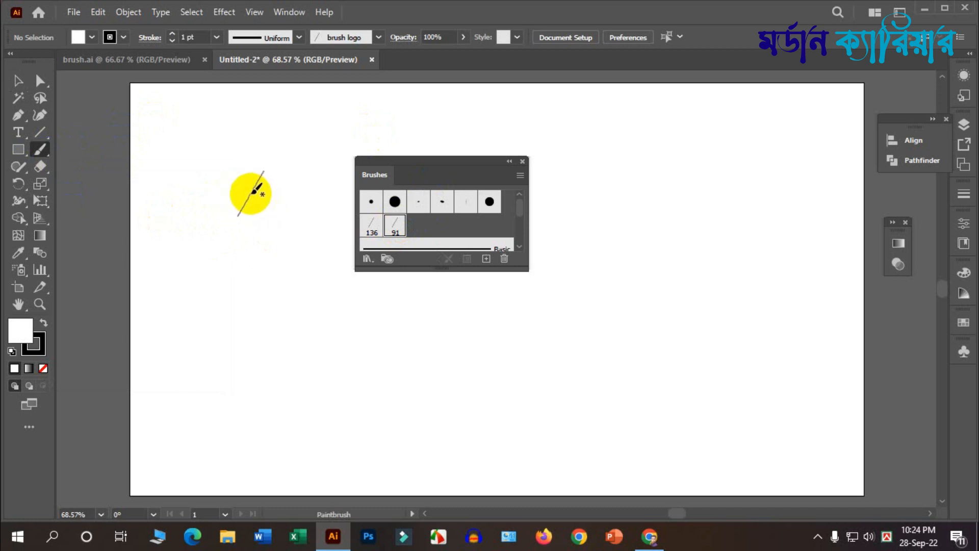
{"action": "key", "text": "ctrl+1"}
{"action": "mouse_move", "coordinate": [263, 267]}
{"action": "left_mouse_down"}
{"action": "mouse_move", "coordinate": [328, 208]}
{"action": "mouse_move", "coordinate": [483, 181]}
{"action": "left_mouse_up"}
{"action": "left_click_drag", "start_coordinate": [451, 221], "coordinate": [452, 221]}
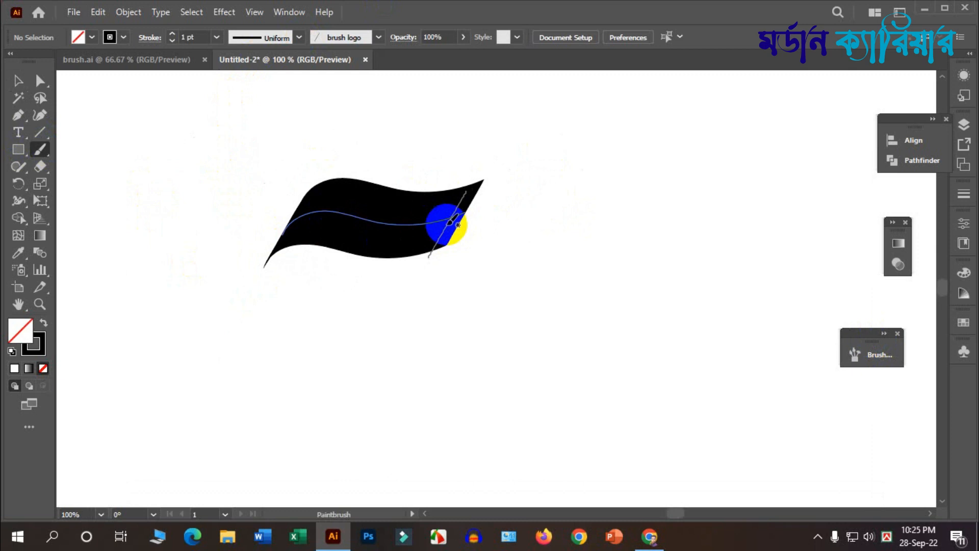
{"action": "key", "text": "ctrl+z"}
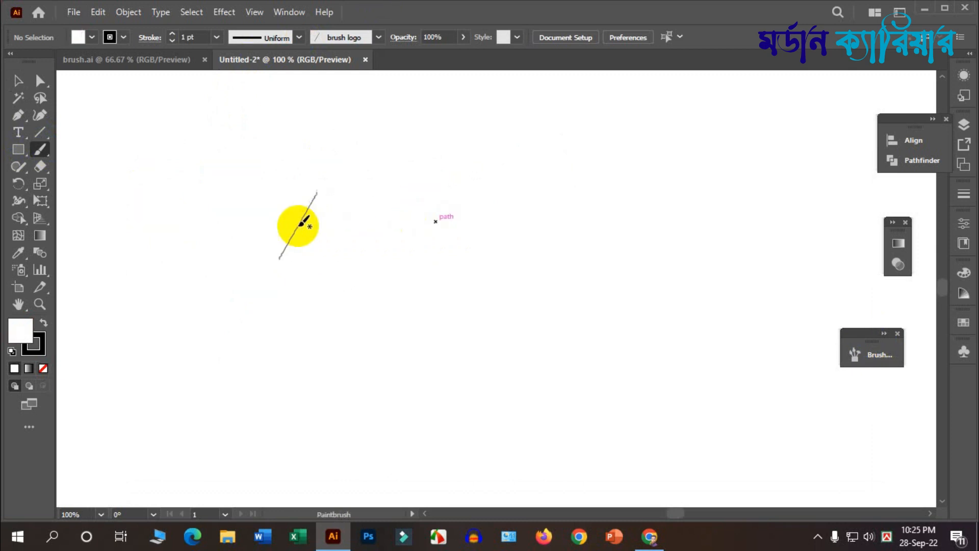
Paint one wavy S-shaped black ribbon across the artboard with the brush logo brush
{"action": "mouse_move", "coordinate": [312, 230]}
{"action": "left_mouse_down"}
{"action": "mouse_move", "coordinate": [332, 208]}
{"action": "mouse_move", "coordinate": [418, 218]}
{"action": "mouse_move", "coordinate": [523, 204]}
{"action": "mouse_move", "coordinate": [531, 192]}
{"action": "left_mouse_up"}
{"action": "scroll", "coordinate": [491, 241], "scroll_direction": "down", "scroll_amount": 1}
{"action": "scroll", "coordinate": [493, 239], "scroll_direction": "down", "scroll_amount": 1}
{"action": "scroll", "coordinate": [431, 251], "scroll_direction": "up", "scroll_amount": 2}
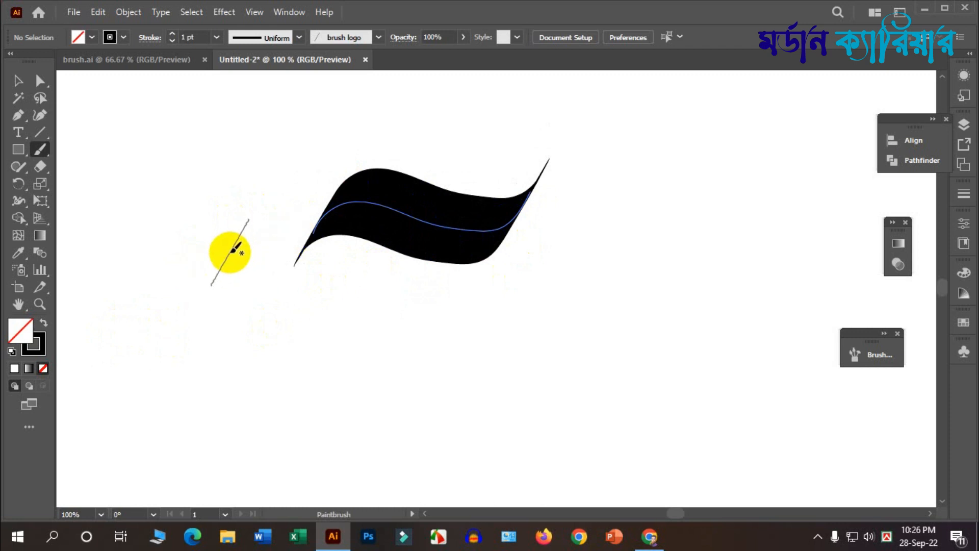
{"action": "scroll", "coordinate": [251, 303], "scroll_direction": "down", "scroll_amount": 3}
{"action": "scroll", "coordinate": [297, 296], "scroll_direction": "up", "scroll_amount": 4}
{"action": "scroll", "coordinate": [249, 280], "scroll_direction": "down", "scroll_amount": 3}
{"action": "mouse_move", "coordinate": [264, 354]}
{"action": "left_mouse_down"}
{"action": "mouse_move", "coordinate": [276, 332]}
{"action": "mouse_move", "coordinate": [530, 332]}
{"action": "mouse_move", "coordinate": [555, 293]}
{"action": "left_mouse_up"}
{"action": "mouse_move", "coordinate": [102, 295]}
{"action": "left_mouse_down"}
{"action": "mouse_move", "coordinate": [120, 262]}
{"action": "mouse_move", "coordinate": [219, 220]}
{"action": "mouse_move", "coordinate": [251, 176]}
{"action": "left_mouse_up"}
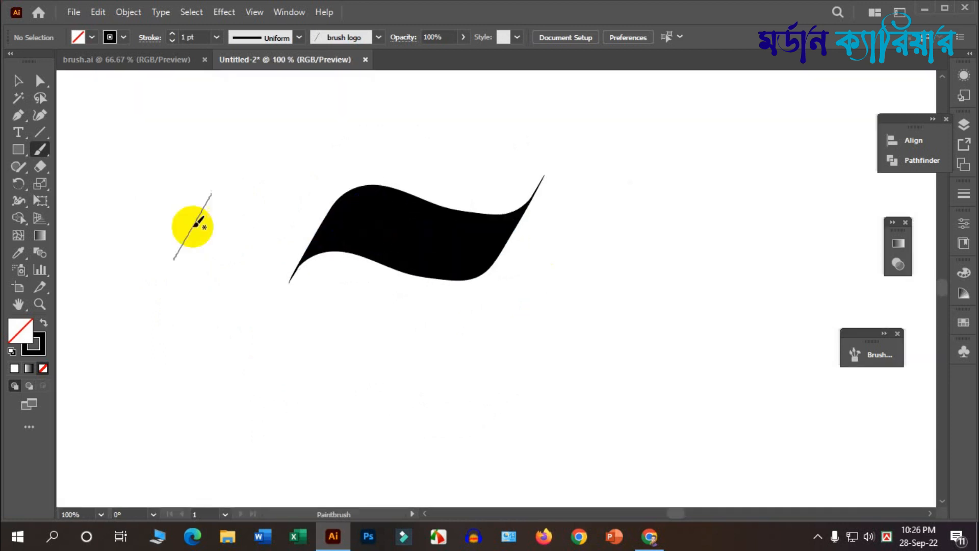
Select the wavy brush stroke and convert it into a filled shape with Outline Stroke
{"action": "left_click", "coordinate": [18, 81]}
{"action": "mouse_move", "coordinate": [408, 234]}
{"action": "left_mouse_down"}
{"action": "mouse_move", "coordinate": [420, 197]}
{"action": "mouse_move", "coordinate": [406, 197]}
{"action": "mouse_move", "coordinate": [411, 221]}
{"action": "left_mouse_up"}
{"action": "left_click", "coordinate": [37, 345]}
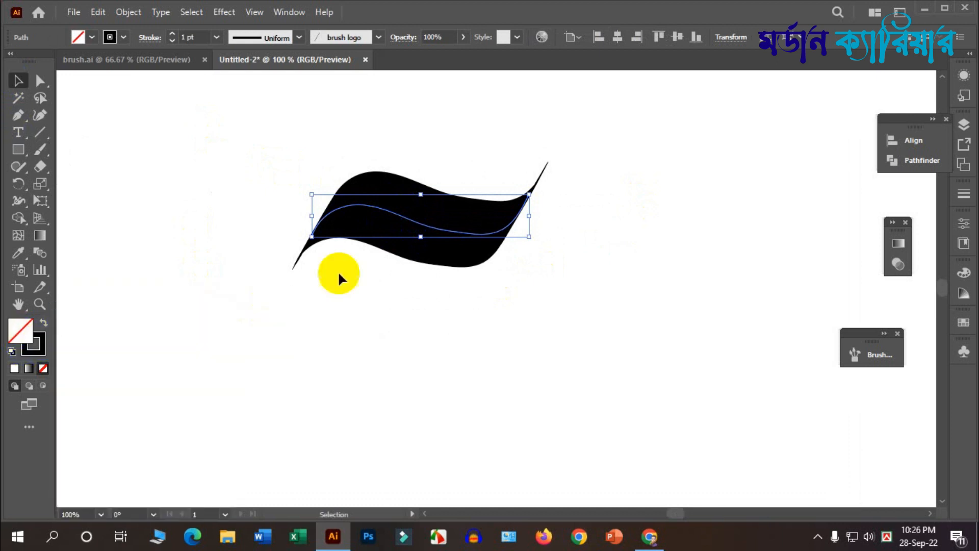
{"action": "left_click", "coordinate": [386, 229]}
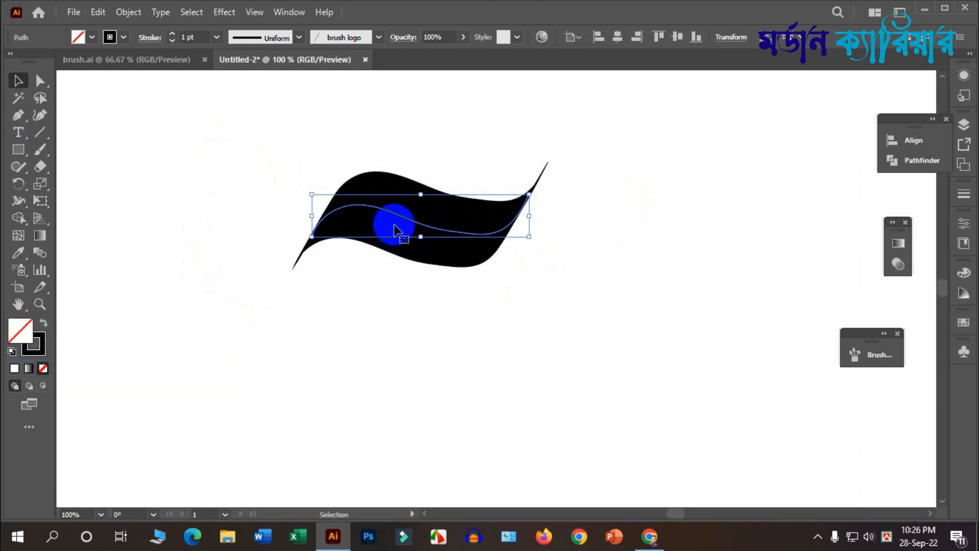
{"action": "left_click", "coordinate": [127, 12]}
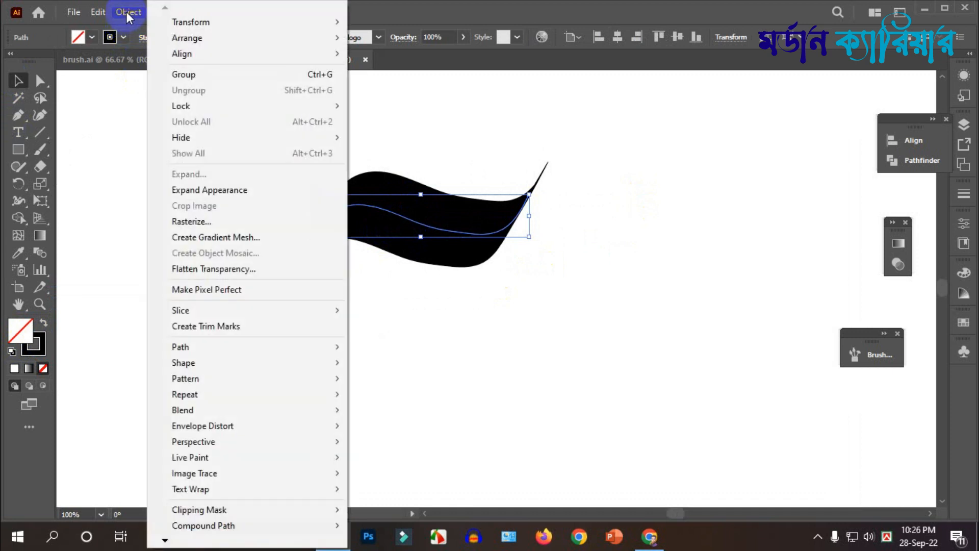
{"action": "left_click", "coordinate": [218, 353]}
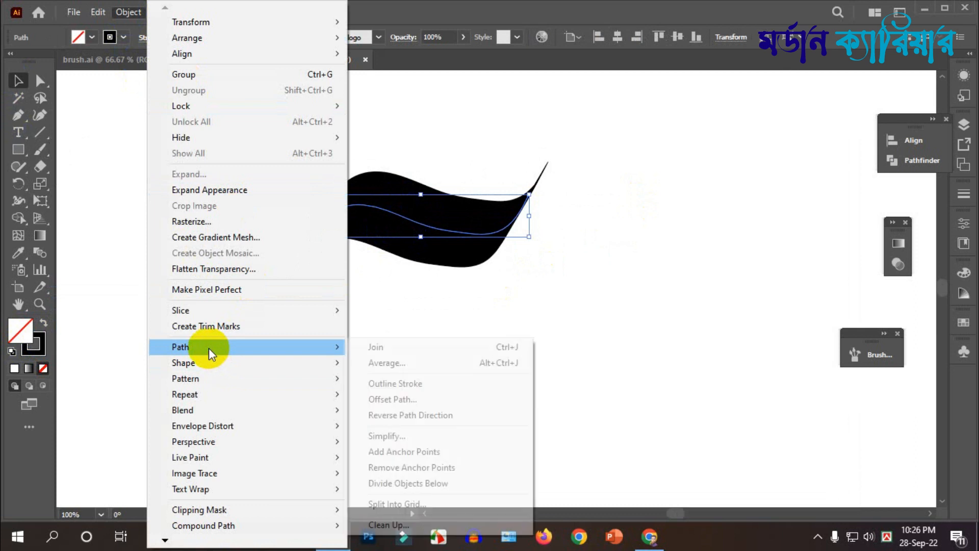
{"action": "left_click", "coordinate": [441, 387]}
Make the fill active for the outlined ribbon and reposition the shape slightly on the artboard
{"action": "left_click_drag", "start_coordinate": [405, 236], "coordinate": [431, 261]}
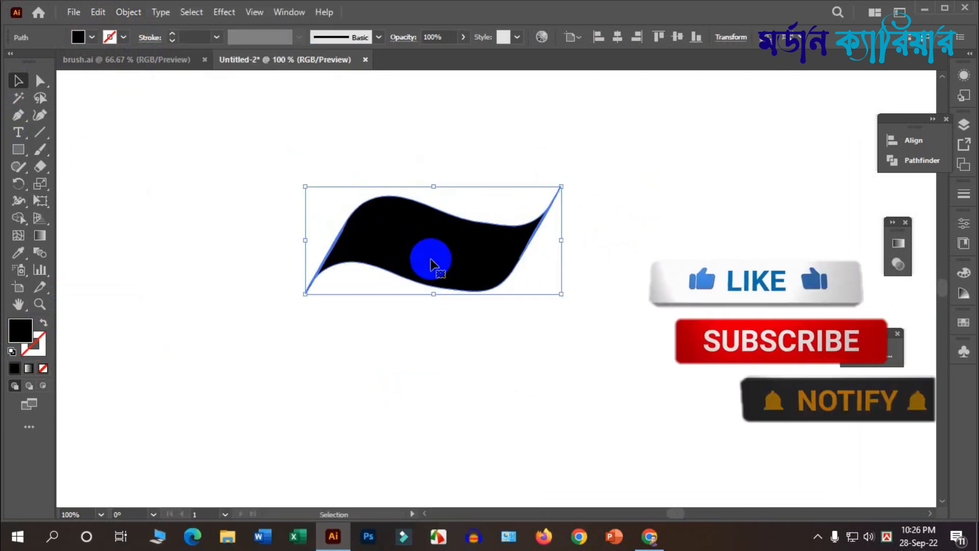
{"action": "left_click", "coordinate": [20, 330]}
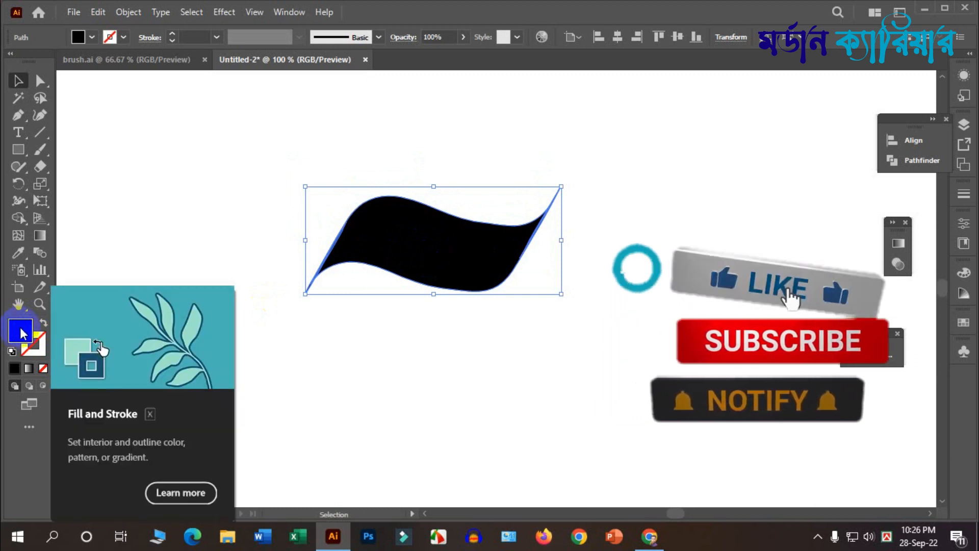
{"action": "left_click", "coordinate": [369, 242]}
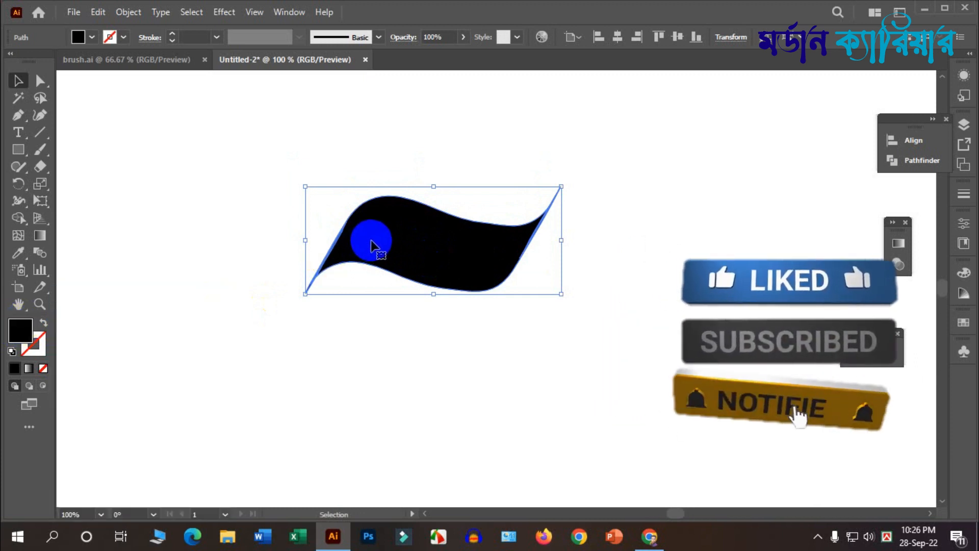
{"action": "left_click_drag", "start_coordinate": [434, 245], "coordinate": [470, 235]}
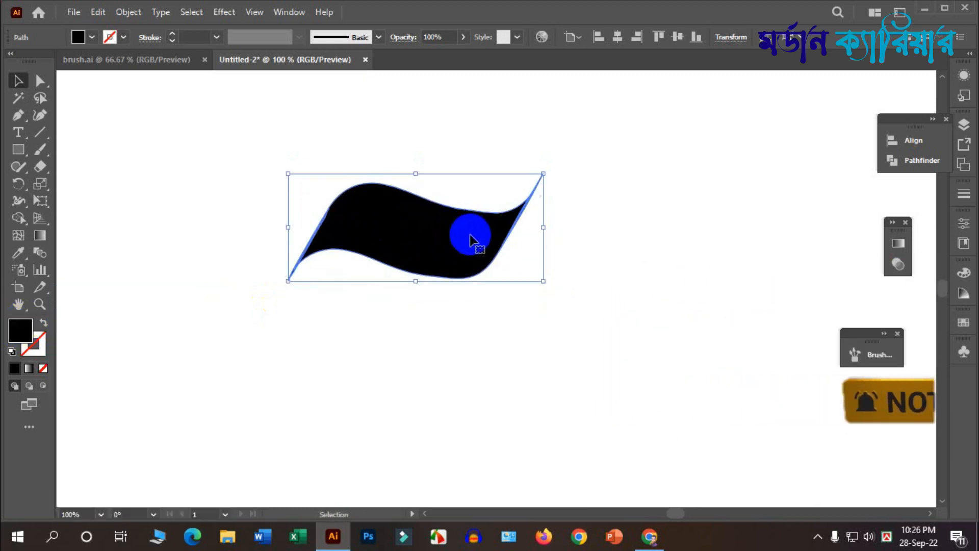
Undo the last ribbon move and unite its overlapping outlined parts into one shape with Pathfinder
{"action": "key", "text": "ctrl+z"}
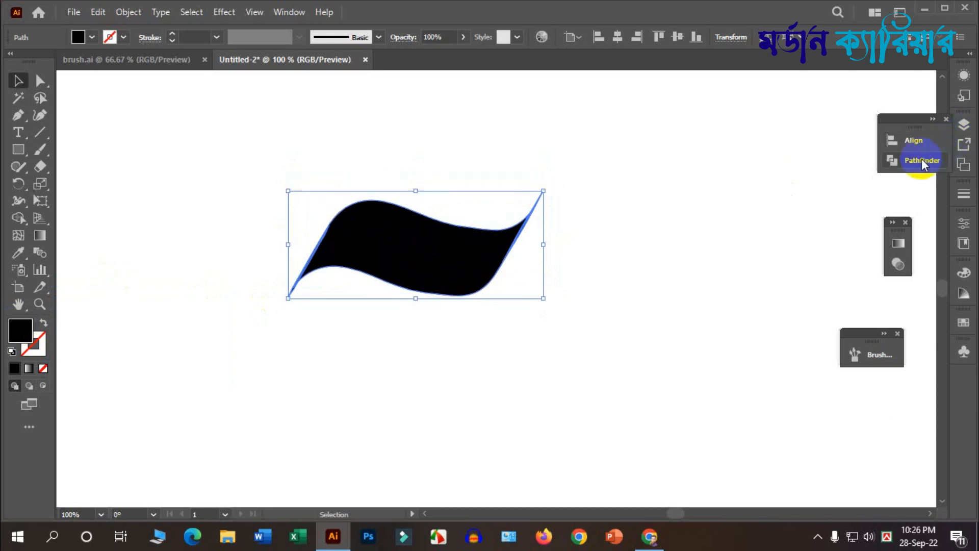
{"action": "left_click", "coordinate": [901, 161]}
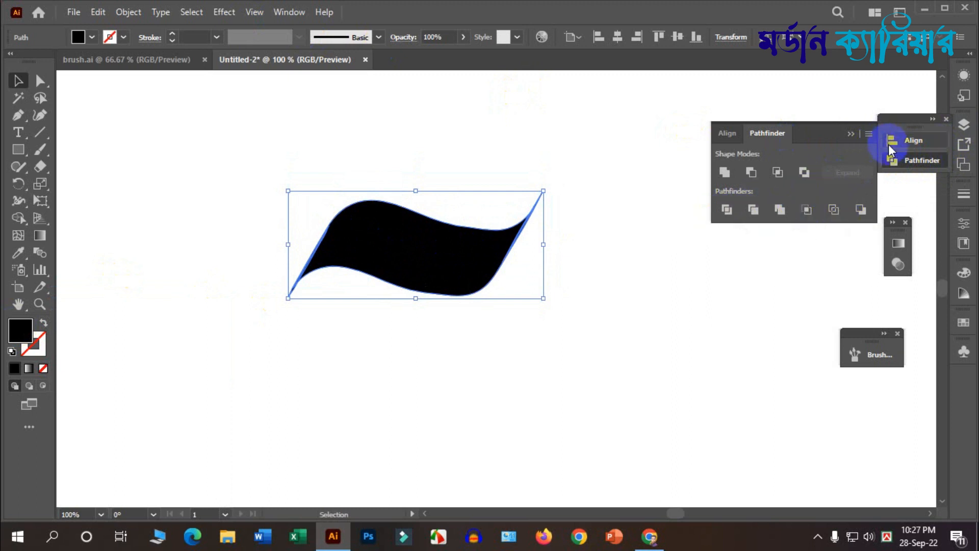
{"action": "left_click", "coordinate": [725, 173]}
{"action": "mouse_move", "coordinate": [434, 257]}
{"action": "left_mouse_down"}
{"action": "mouse_move", "coordinate": [452, 247]}
{"action": "mouse_move", "coordinate": [427, 253]}
{"action": "left_mouse_up"}
{"action": "left_click_drag", "start_coordinate": [533, 292], "coordinate": [537, 292]}
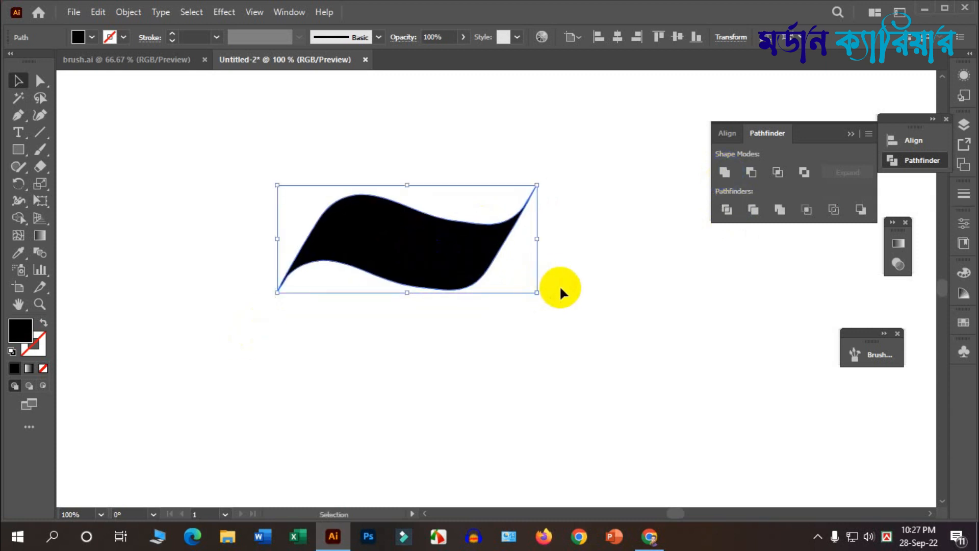
{"action": "key", "text": "ctrl+z"}
{"action": "key", "text": "ctrl+z"}
Select the united ribbon and delete the extra anchor point just below its upper-right tip
{"action": "scroll", "coordinate": [442, 234], "scroll_direction": "up", "scroll_amount": 1}
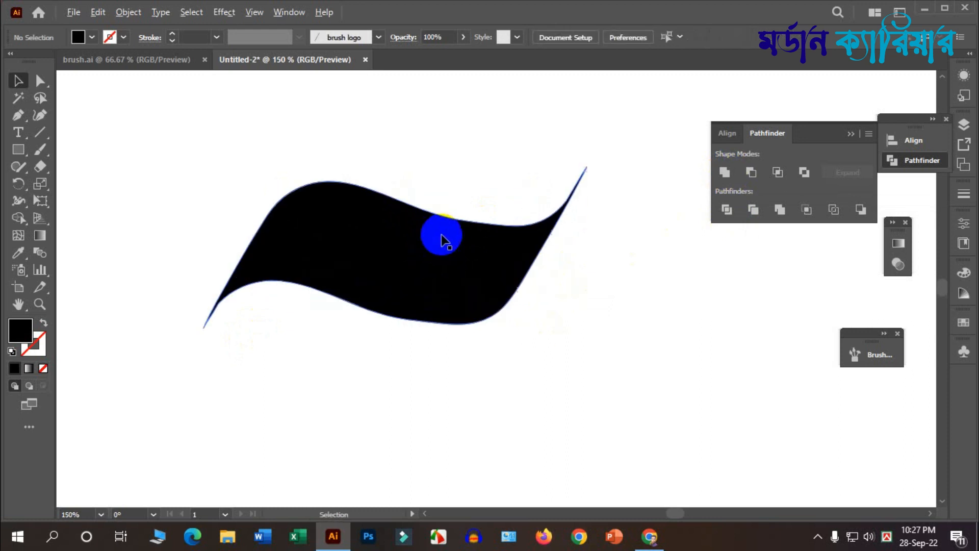
{"action": "scroll", "coordinate": [447, 273], "scroll_direction": "down", "scroll_amount": 1}
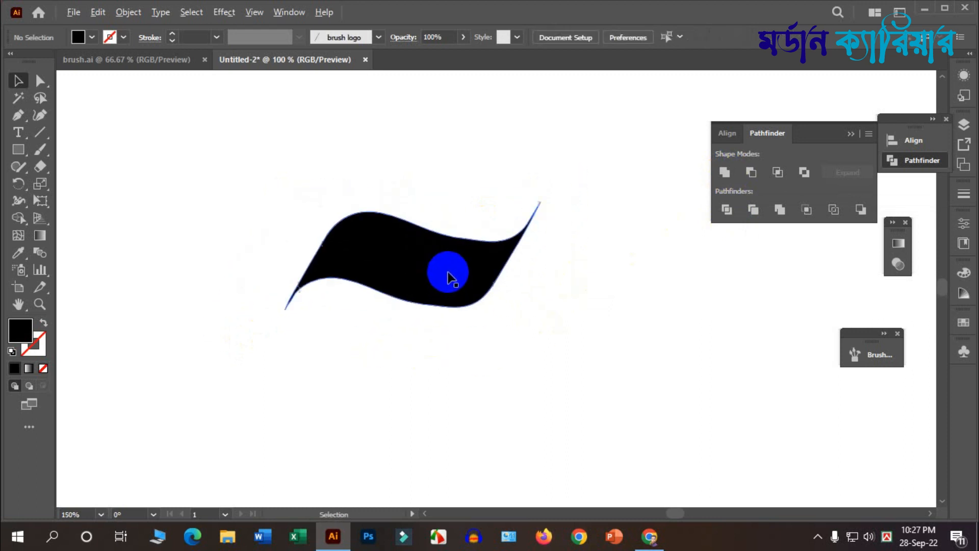
{"action": "scroll", "coordinate": [484, 250], "scroll_direction": "up", "scroll_amount": 1}
{"action": "left_click_drag", "start_coordinate": [405, 287], "coordinate": [414, 288]}
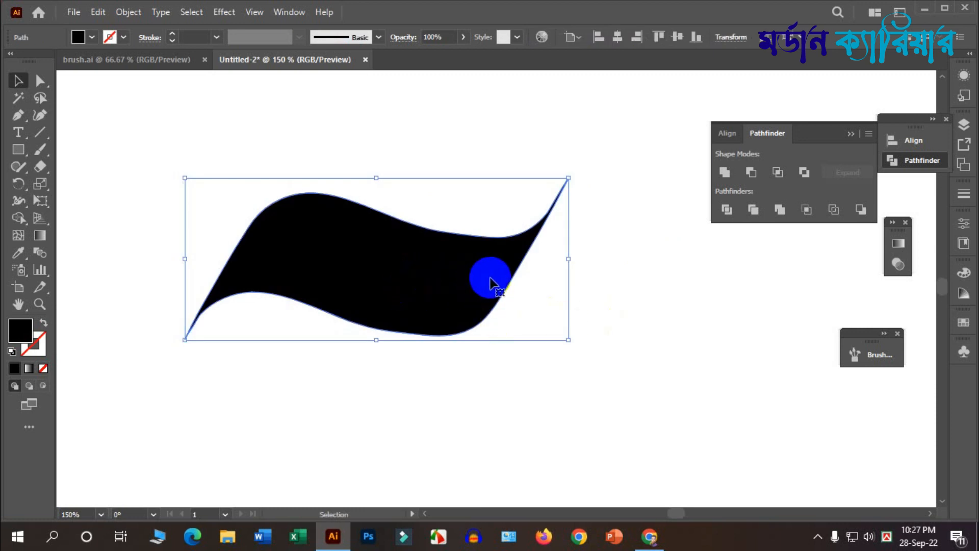
{"action": "key", "text": "minus"}
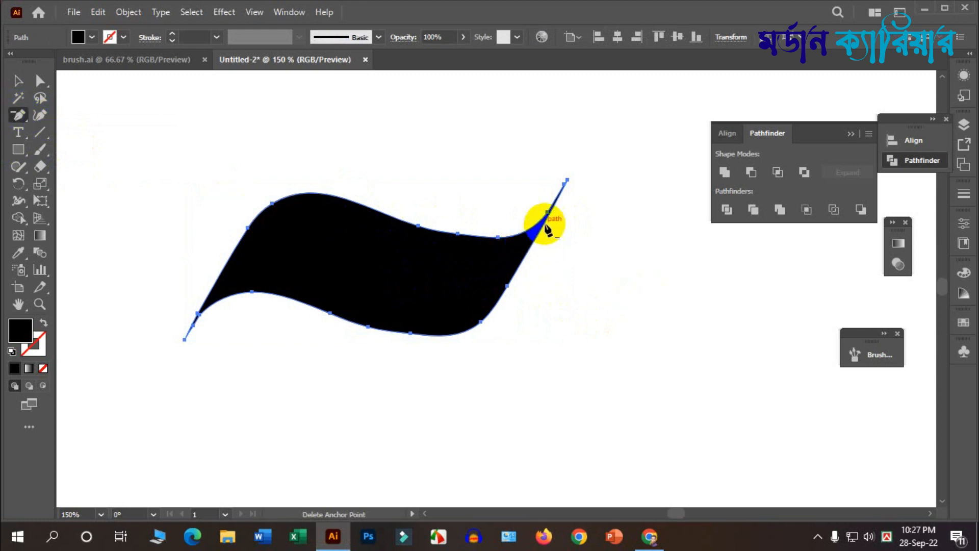
{"action": "scroll", "coordinate": [557, 208], "scroll_direction": "up", "scroll_amount": 3}
{"action": "scroll", "coordinate": [580, 169], "scroll_direction": "up", "scroll_amount": 2}
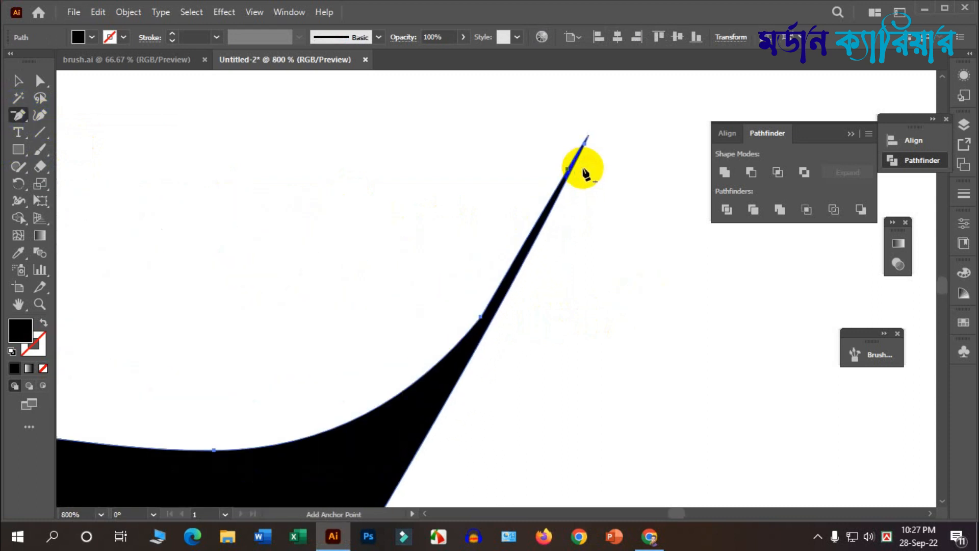
{"action": "left_click", "coordinate": [566, 170]}
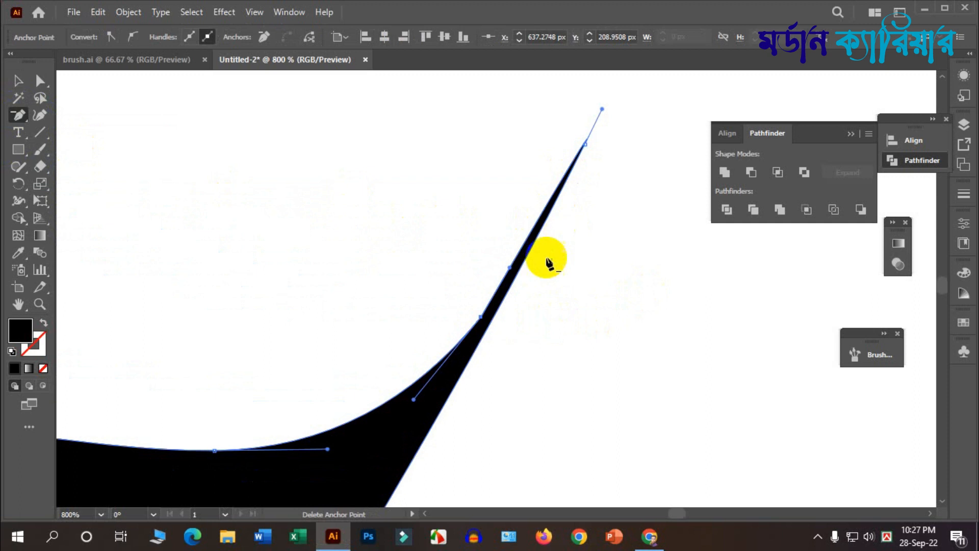
Try removing anchor points along the ribbon's thin upper-right end, undo that, and delete the surplus anchor at its very tip
{"action": "left_click", "coordinate": [510, 273]}
{"action": "left_click", "coordinate": [616, 284]}
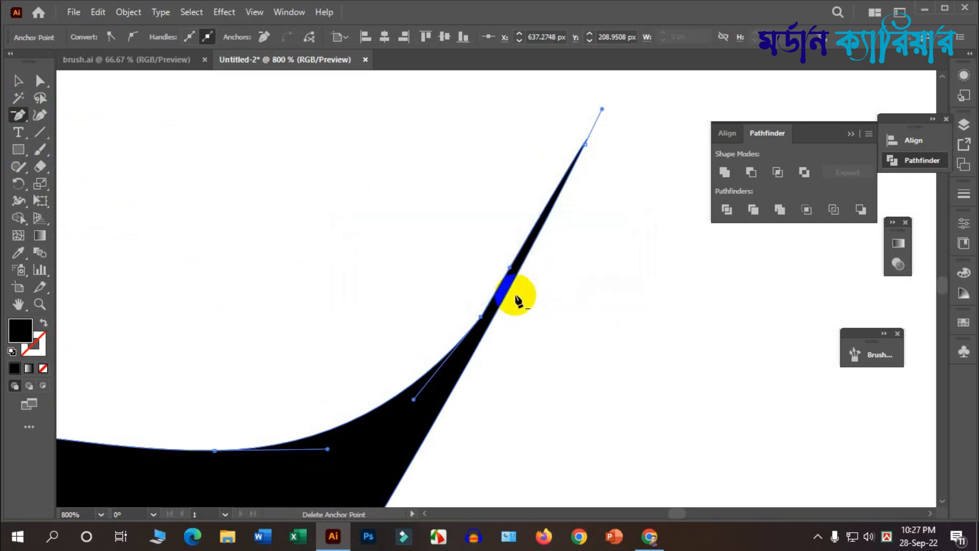
{"action": "left_click", "coordinate": [481, 319]}
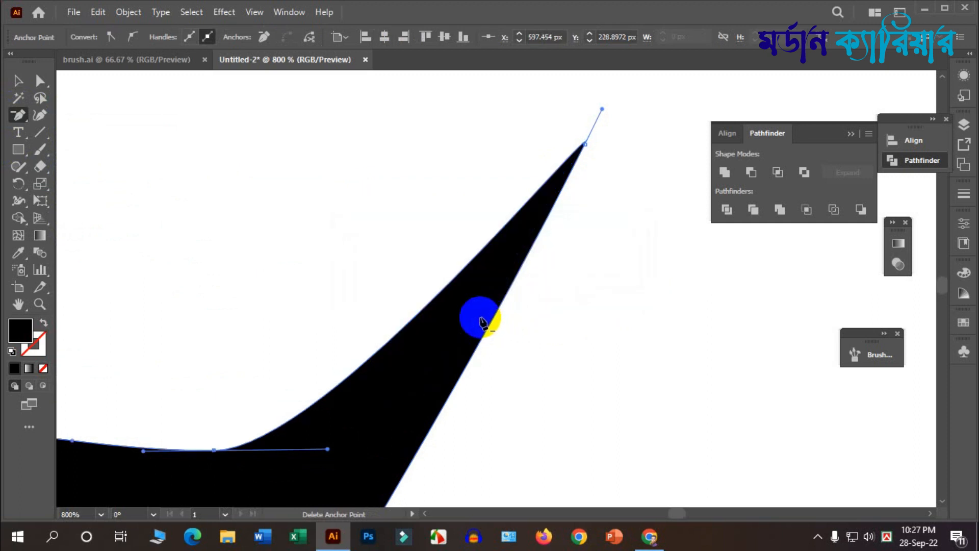
{"action": "key", "text": "ctrl+z"}
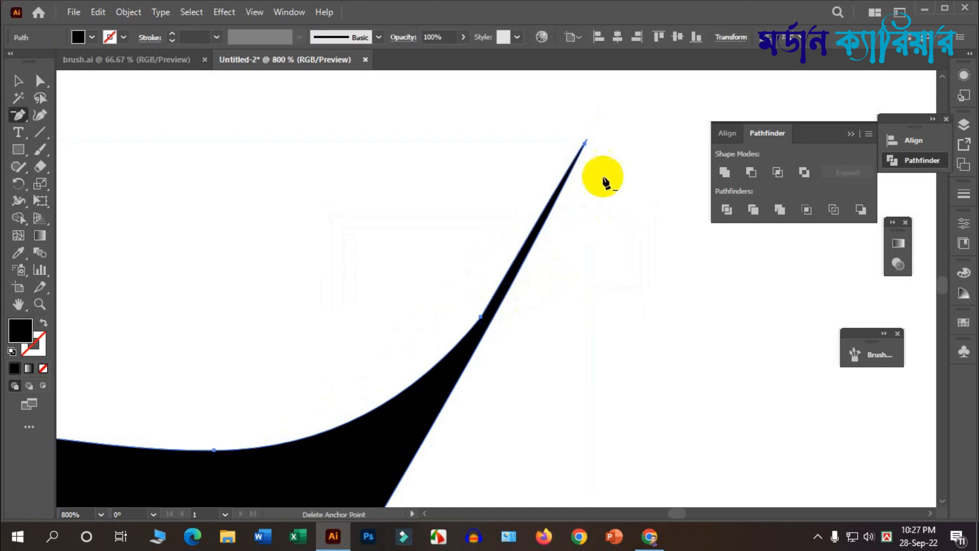
{"action": "left_click", "coordinate": [586, 145]}
{"action": "scroll", "coordinate": [573, 255], "scroll_direction": "down", "scroll_amount": 6}
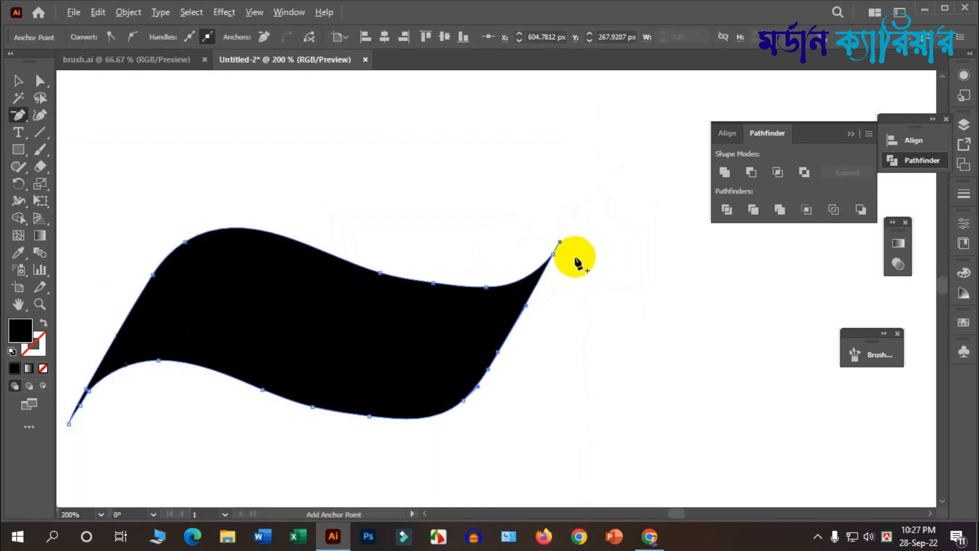
{"action": "scroll", "coordinate": [590, 327], "scroll_direction": "down", "scroll_amount": 3}
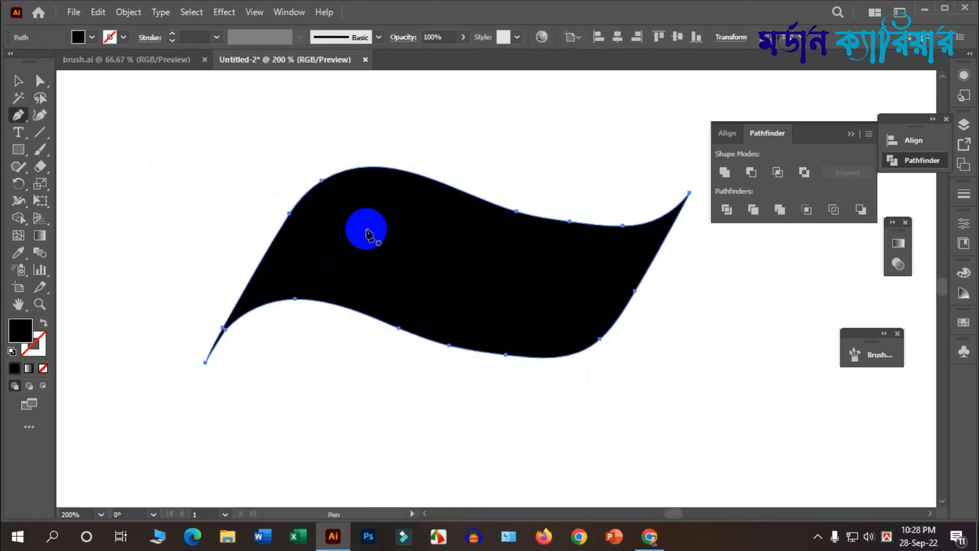
Draw a black filled patch with the Pen tool along the ribbon's left edge, curving it through the lower-left tip
{"action": "left_click", "coordinate": [18, 82]}
{"action": "left_click", "coordinate": [196, 135]}
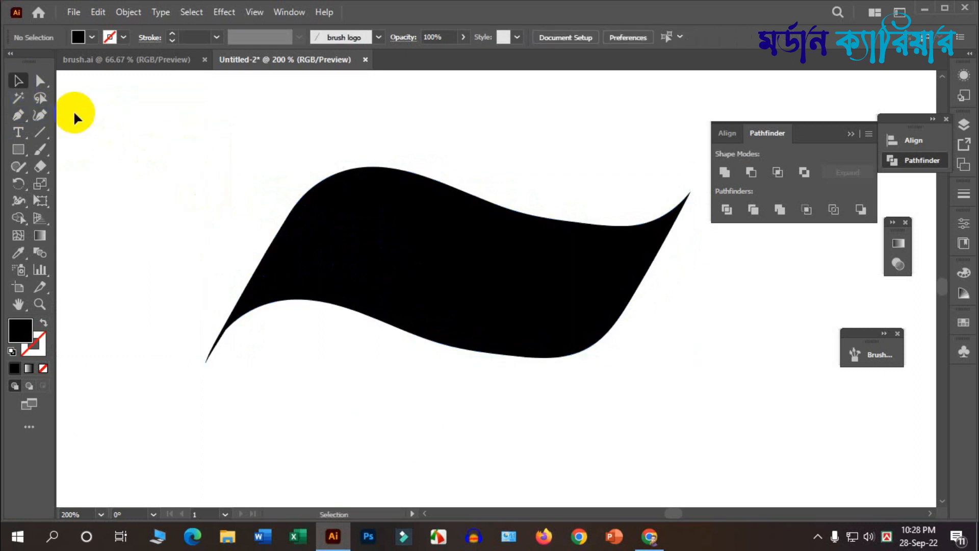
{"action": "left_click", "coordinate": [18, 116]}
{"action": "scroll", "coordinate": [239, 240], "scroll_direction": "up", "scroll_amount": 1}
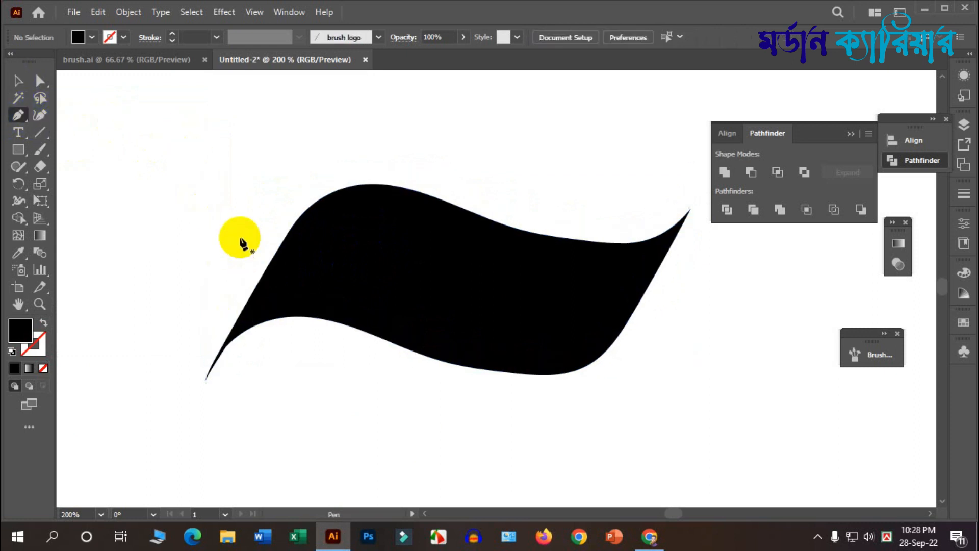
{"action": "left_click", "coordinate": [290, 230]}
{"action": "key", "text": "ctrl+z"}
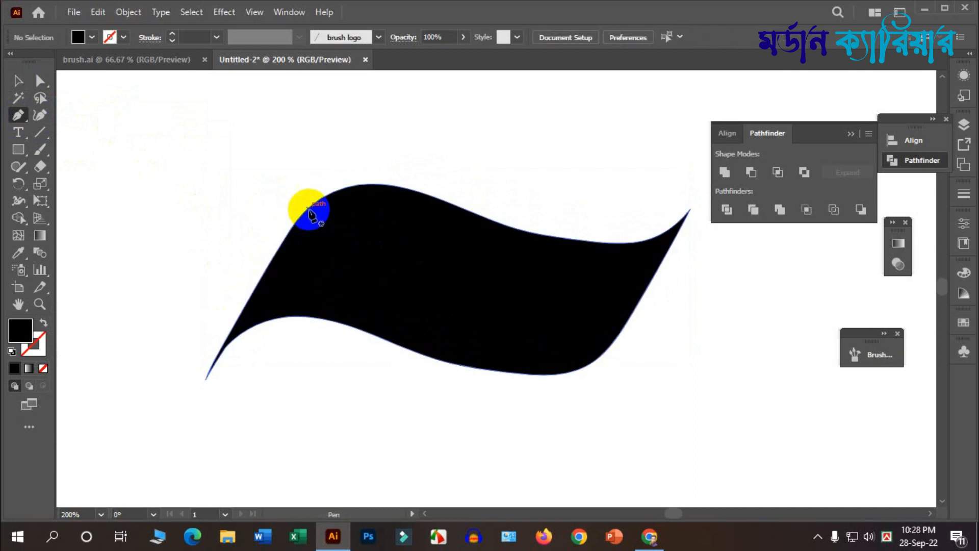
{"action": "left_click", "coordinate": [308, 208]}
{"action": "left_click_drag", "start_coordinate": [223, 345], "coordinate": [214, 406]}
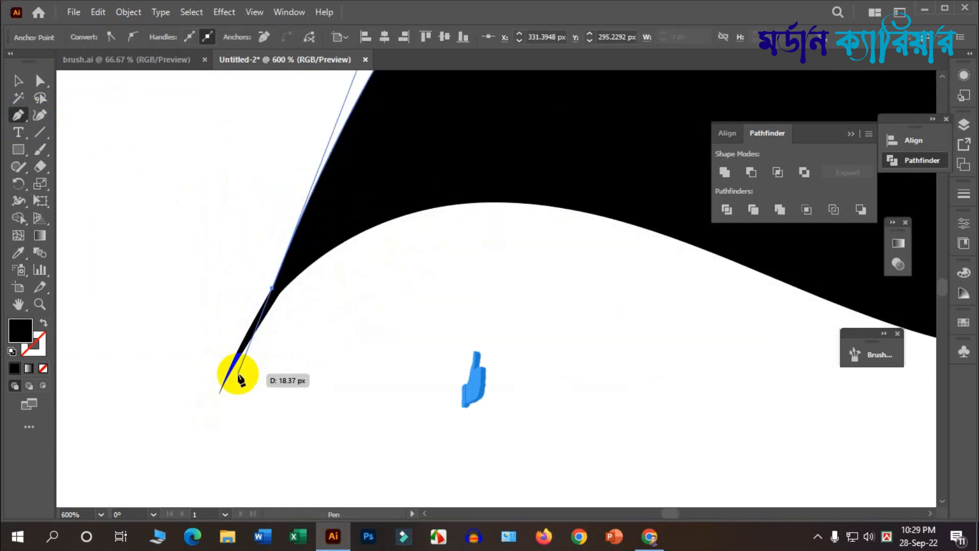
{"action": "left_click", "coordinate": [237, 374]}
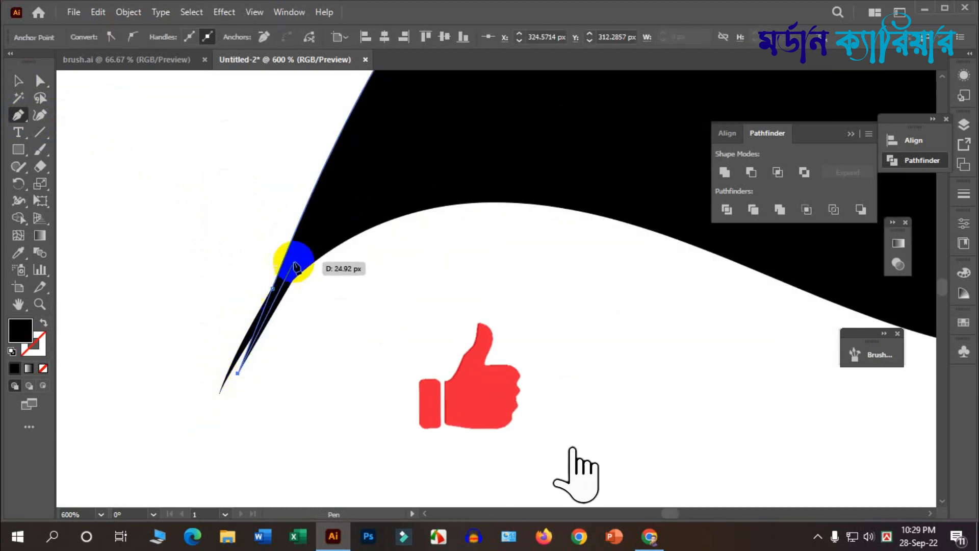
{"action": "left_click_drag", "start_coordinate": [411, 214], "coordinate": [548, 173]}
{"action": "left_click_drag", "start_coordinate": [332, 156], "coordinate": [334, 162]}
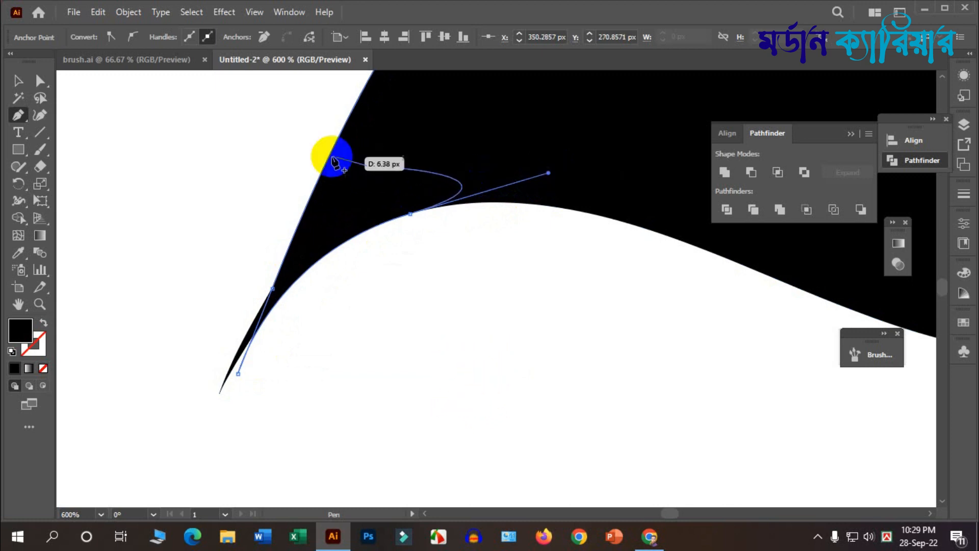
Unite the drawn patch with the ribbon using Pathfinder and reposition the merged shape slightly
{"action": "left_click", "coordinate": [25, 80]}
{"action": "left_click", "coordinate": [268, 176]}
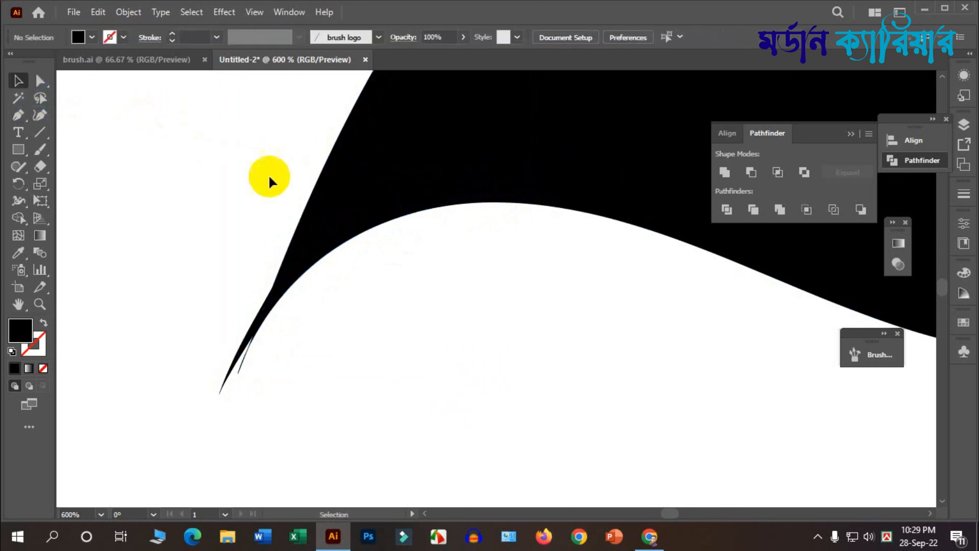
{"action": "scroll", "coordinate": [357, 240], "scroll_direction": "down", "scroll_amount": 2}
{"action": "left_click", "coordinate": [421, 223]}
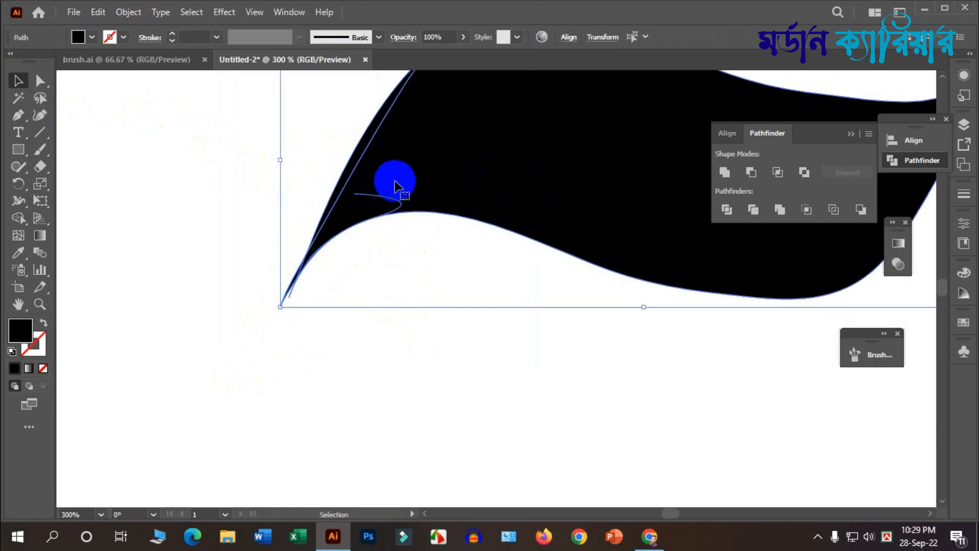
{"action": "left_click", "coordinate": [725, 172]}
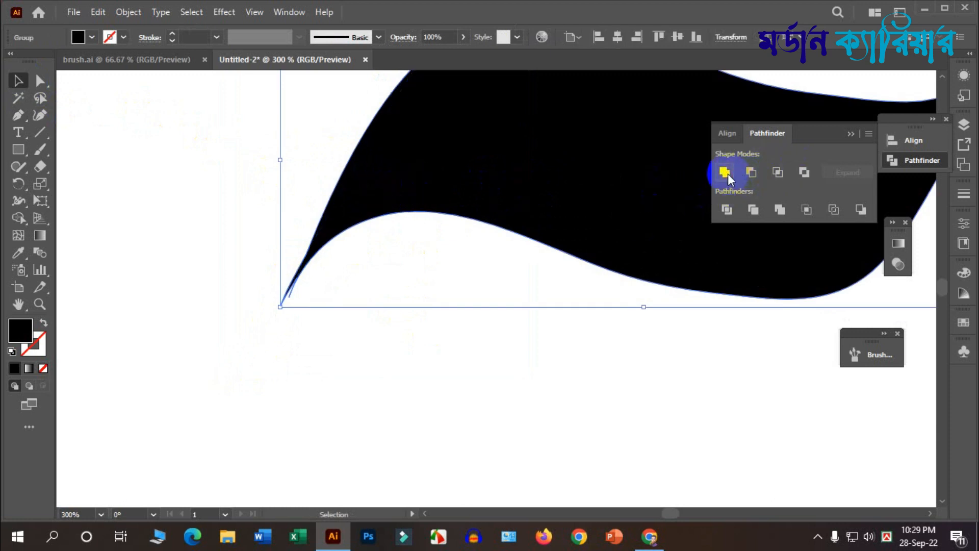
{"action": "left_click", "coordinate": [307, 378]}
{"action": "scroll", "coordinate": [221, 333], "scroll_direction": "down", "scroll_amount": 1}
{"action": "scroll", "coordinate": [306, 326], "scroll_direction": "up", "scroll_amount": 2}
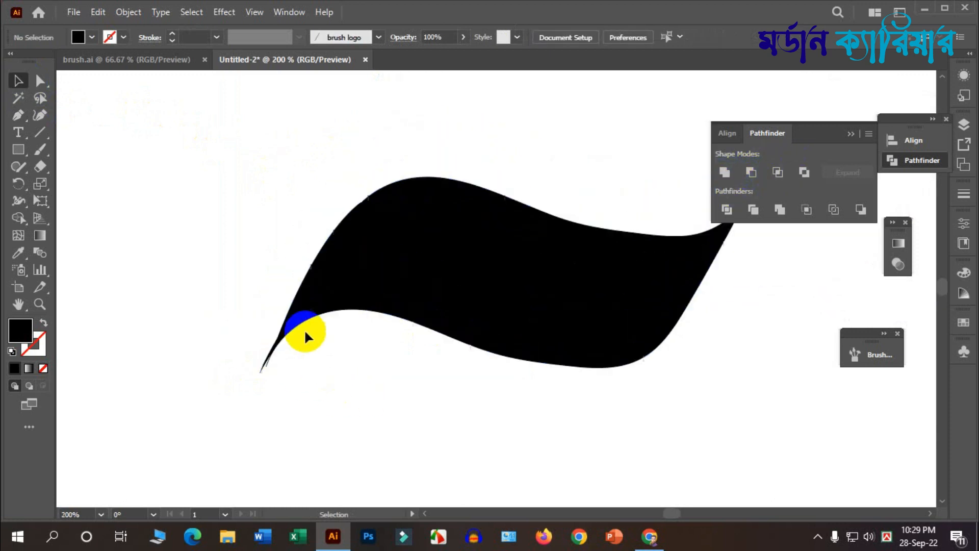
{"action": "left_click_drag", "start_coordinate": [580, 322], "coordinate": [527, 328]}
{"action": "left_click", "coordinate": [466, 427]}
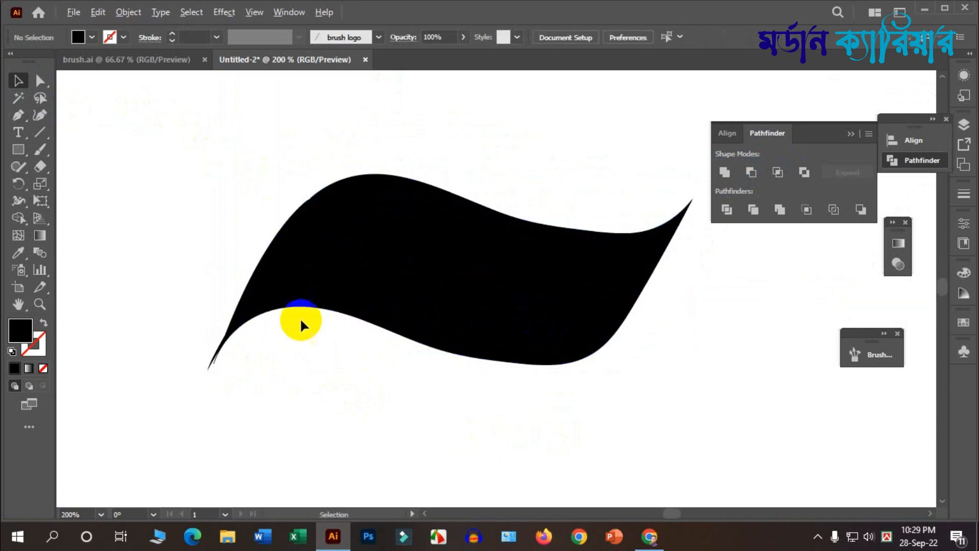
Delete the stray anchor points at the merged ribbon's lower-left tip to leave one clean point
{"action": "scroll", "coordinate": [285, 327], "scroll_direction": "up", "scroll_amount": 3}
{"action": "left_click", "coordinate": [305, 326]}
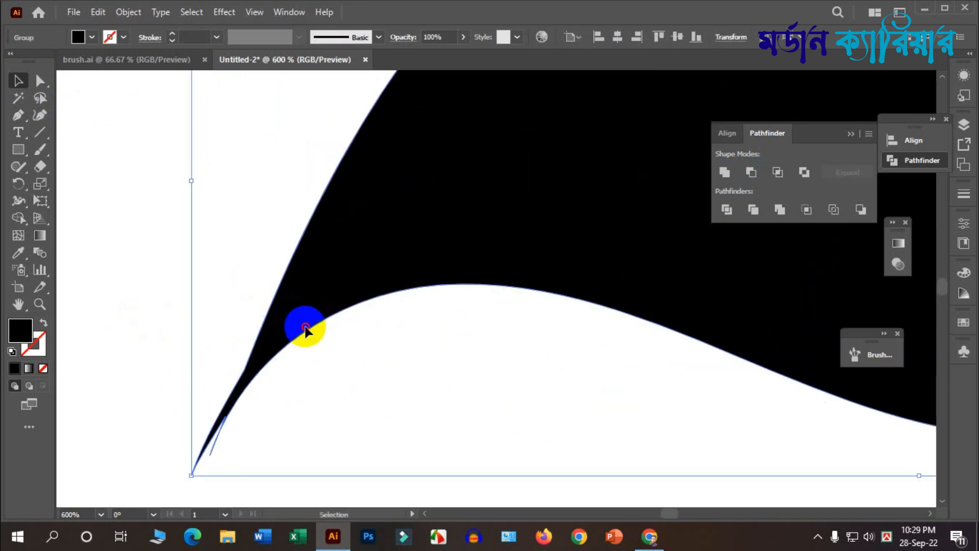
{"action": "scroll", "coordinate": [305, 328], "scroll_direction": "down", "scroll_amount": 1}
{"action": "scroll", "coordinate": [226, 326], "scroll_direction": "down", "scroll_amount": 1}
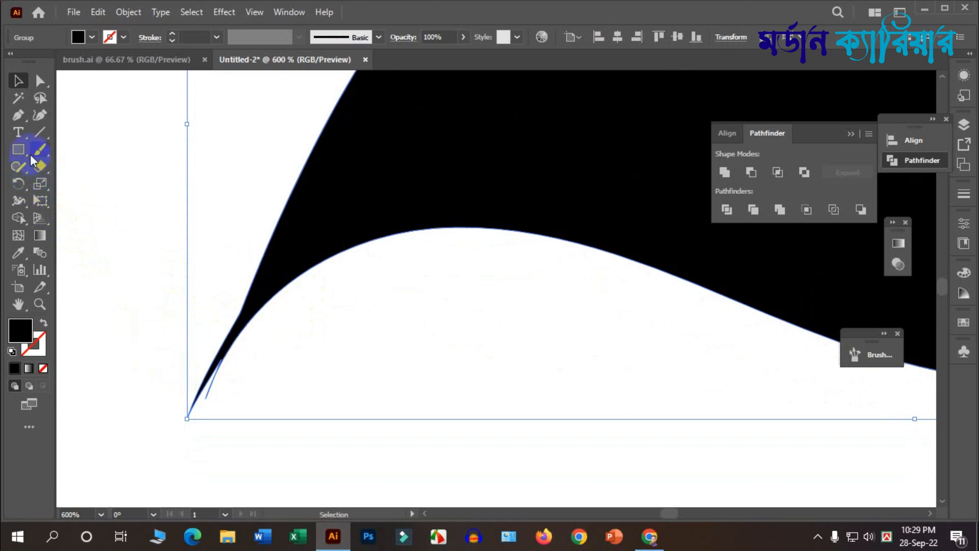
{"action": "left_click_drag", "start_coordinate": [22, 111], "coordinate": [77, 149]}
{"action": "scroll", "coordinate": [186, 345], "scroll_direction": "up", "scroll_amount": 3}
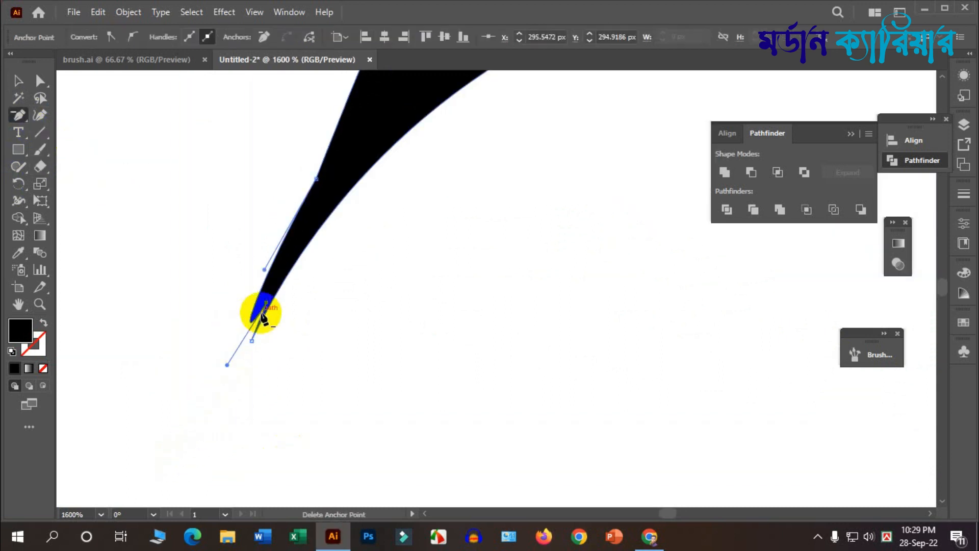
{"action": "scroll", "coordinate": [334, 338], "scroll_direction": "up", "scroll_amount": 1}
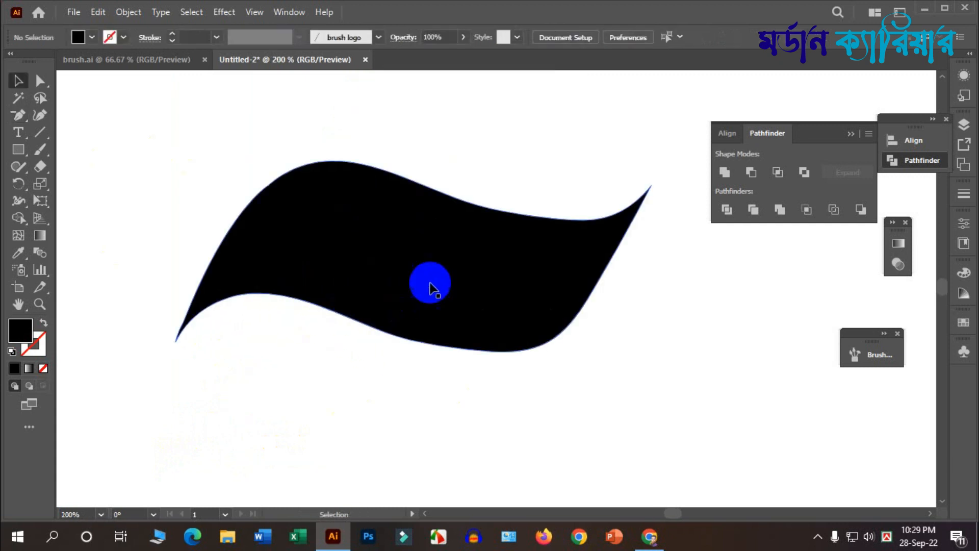
Even out the merged ribbon's side edges and lower-left tip with the Smooth tool
{"action": "left_click", "coordinate": [432, 282]}
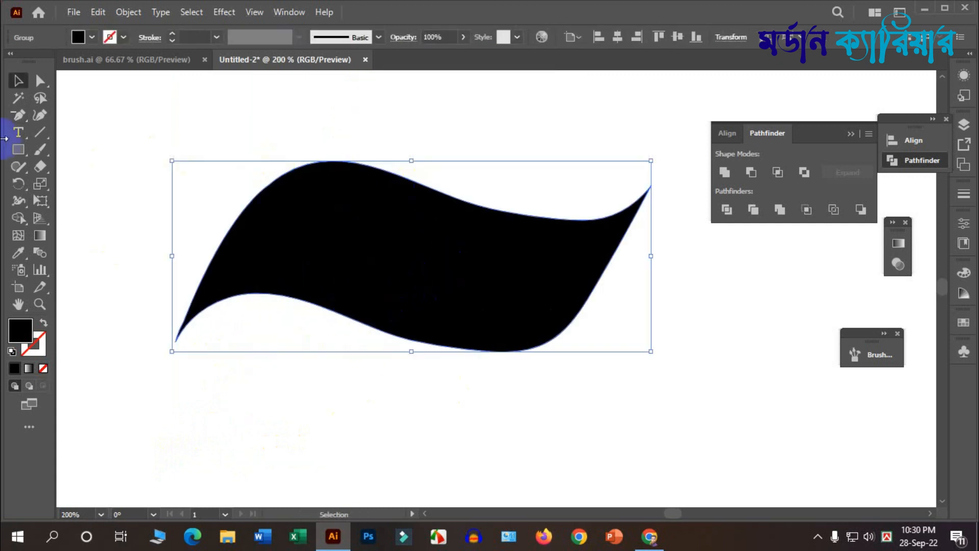
{"action": "mouse_move", "coordinate": [19, 175]}
{"action": "left_mouse_down"}
{"action": "mouse_move", "coordinate": [102, 188]}
{"action": "mouse_move", "coordinate": [98, 204]}
{"action": "mouse_move", "coordinate": [87, 198]}
{"action": "left_mouse_up"}
{"action": "left_click_drag", "start_coordinate": [201, 207], "coordinate": [554, 232]}
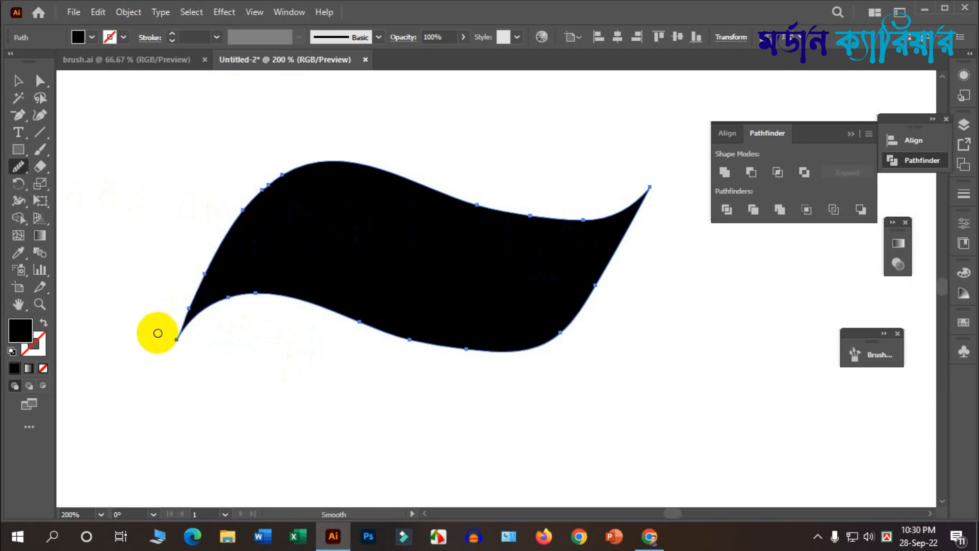
{"action": "scroll", "coordinate": [178, 331], "scroll_direction": "up", "scroll_amount": 3}
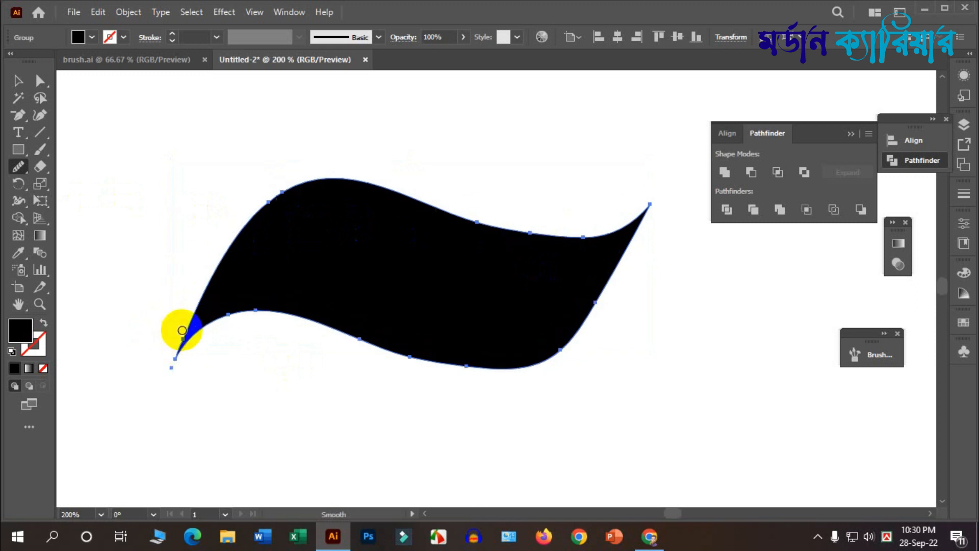
{"action": "mouse_move", "coordinate": [173, 348]}
{"action": "left_mouse_down"}
{"action": "mouse_move", "coordinate": [188, 283]}
{"action": "mouse_move", "coordinate": [167, 349]}
{"action": "left_mouse_up"}
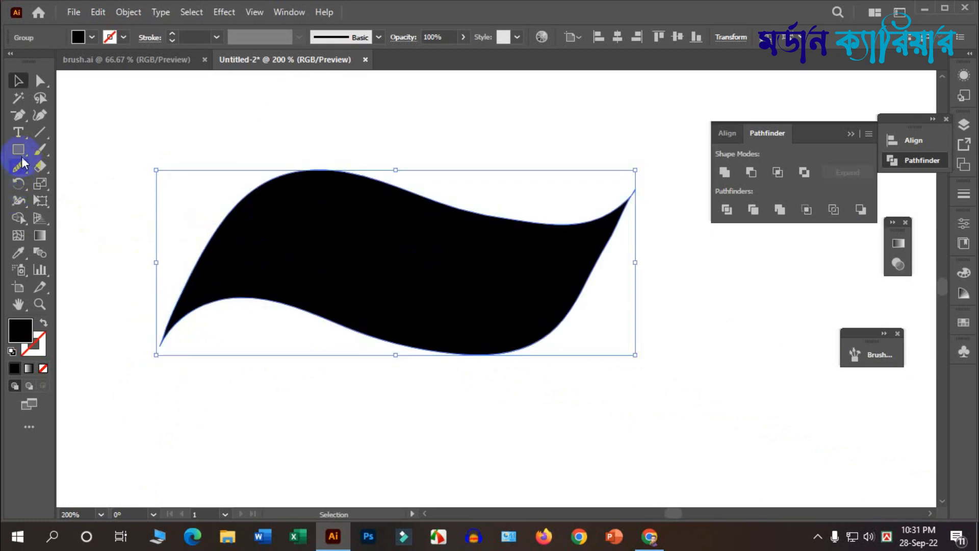
Draw a black filled patch with the Pen tool along the ribbon's right edge, curving it up to the upper-right tip
{"action": "left_click", "coordinate": [79, 146]}
{"action": "left_click_drag", "start_coordinate": [19, 115], "coordinate": [62, 114]}
{"action": "left_click", "coordinate": [634, 193]}
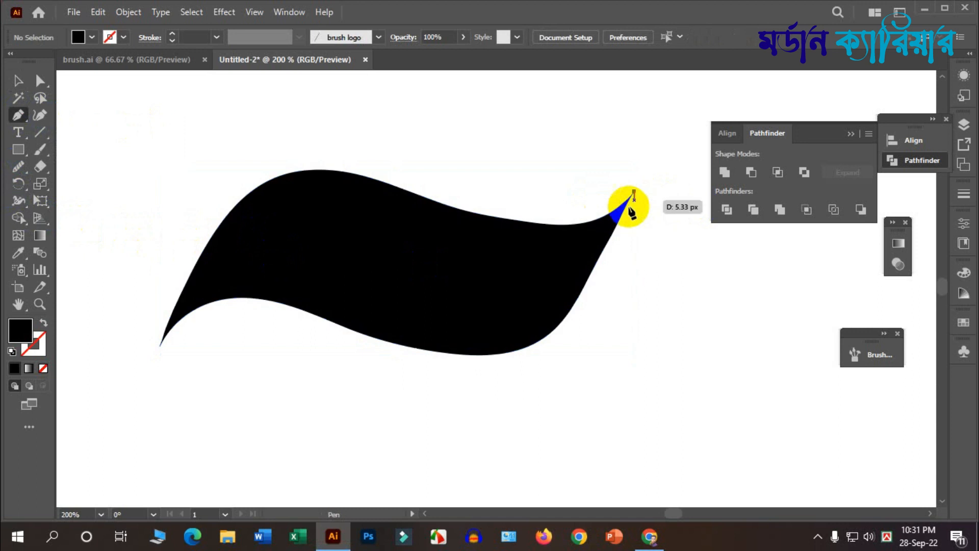
{"action": "left_click_drag", "start_coordinate": [552, 332], "coordinate": [551, 296]}
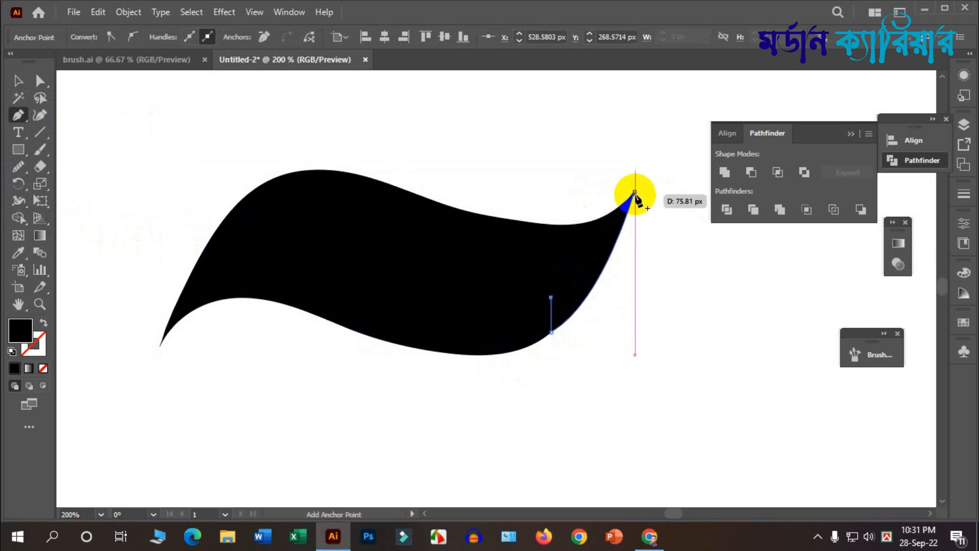
{"action": "left_click_drag", "start_coordinate": [634, 193], "coordinate": [602, 218]}
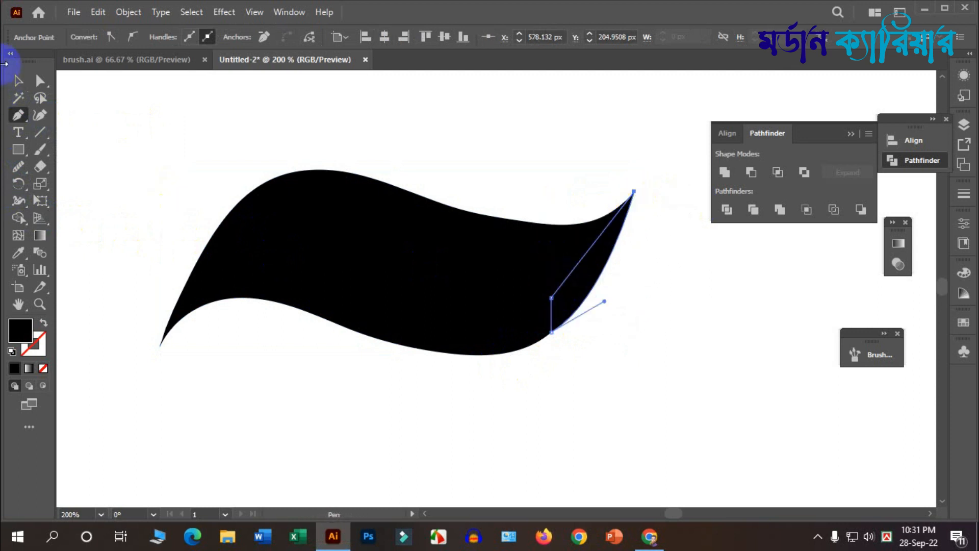
Unite the right-edge patch with the ribbon using Pathfinder
{"action": "left_click", "coordinate": [17, 79]}
{"action": "left_click_drag", "start_coordinate": [533, 142], "coordinate": [672, 275]}
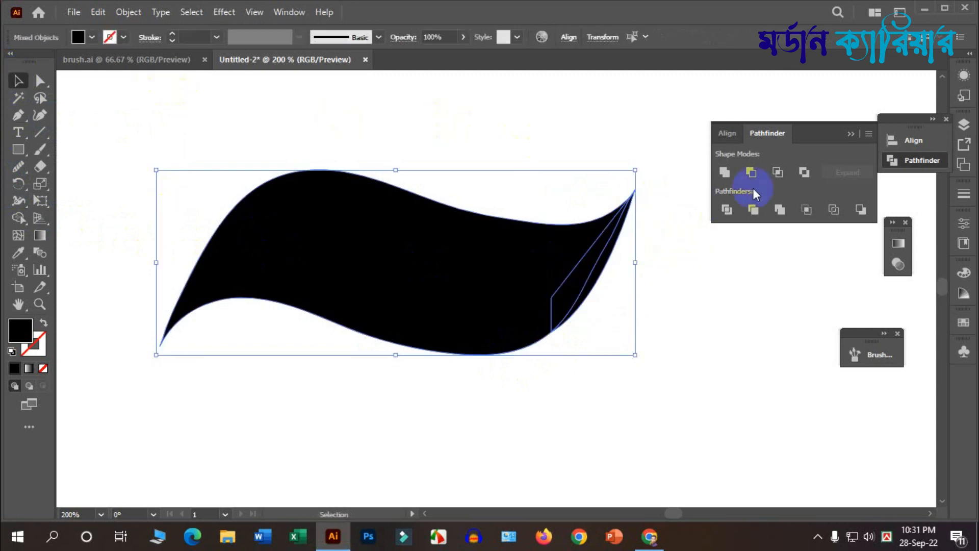
{"action": "left_click", "coordinate": [733, 171]}
{"action": "left_click", "coordinate": [692, 261]}
Even out the united ribbon's lower-right curve with the Smooth tool and deselect it
{"action": "scroll", "coordinate": [455, 304], "scroll_direction": "down", "scroll_amount": 2}
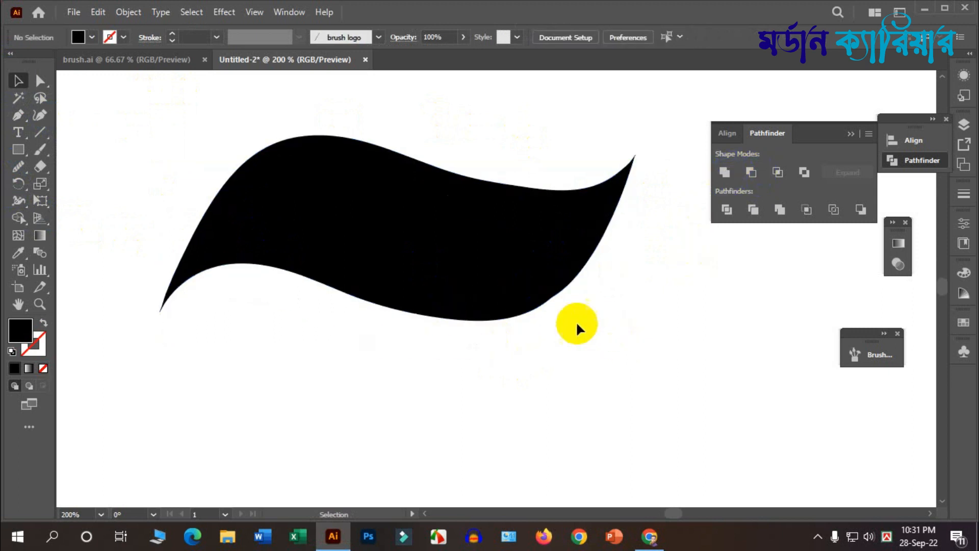
{"action": "scroll", "coordinate": [266, 295], "scroll_direction": "down", "scroll_amount": 2}
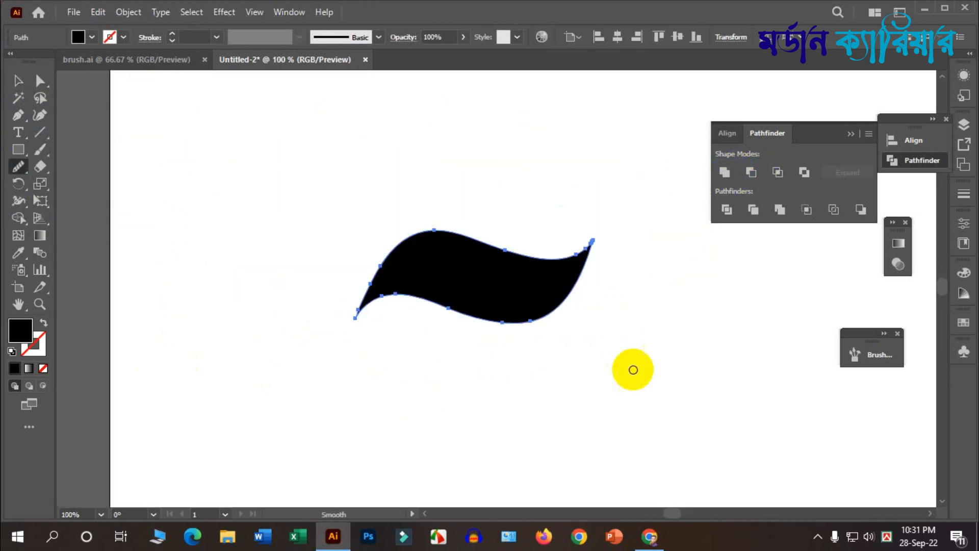
{"action": "scroll", "coordinate": [634, 370], "scroll_direction": "down", "scroll_amount": 2}
{"action": "scroll", "coordinate": [618, 206], "scroll_direction": "up", "scroll_amount": 1}
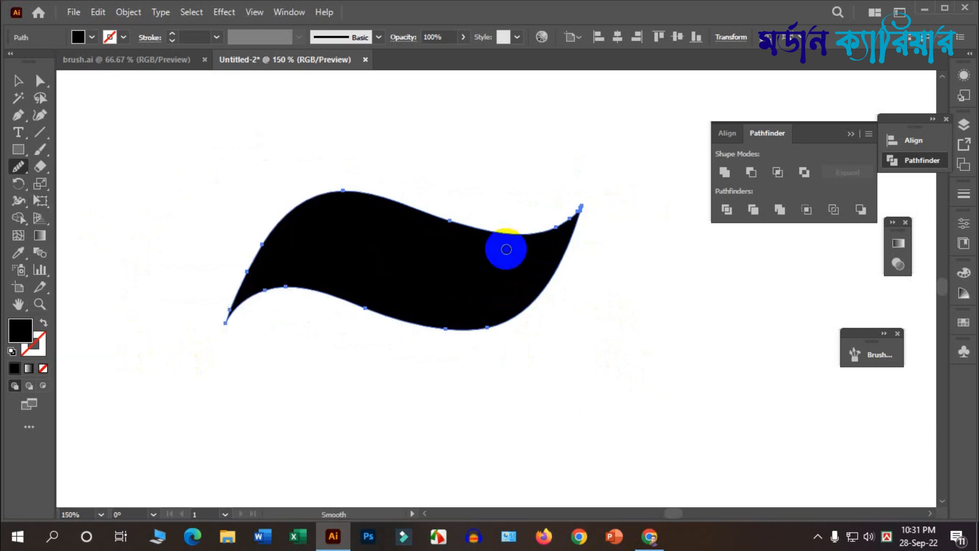
{"action": "scroll", "coordinate": [506, 250], "scroll_direction": "up", "scroll_amount": 1}
{"action": "left_click", "coordinate": [18, 80]}
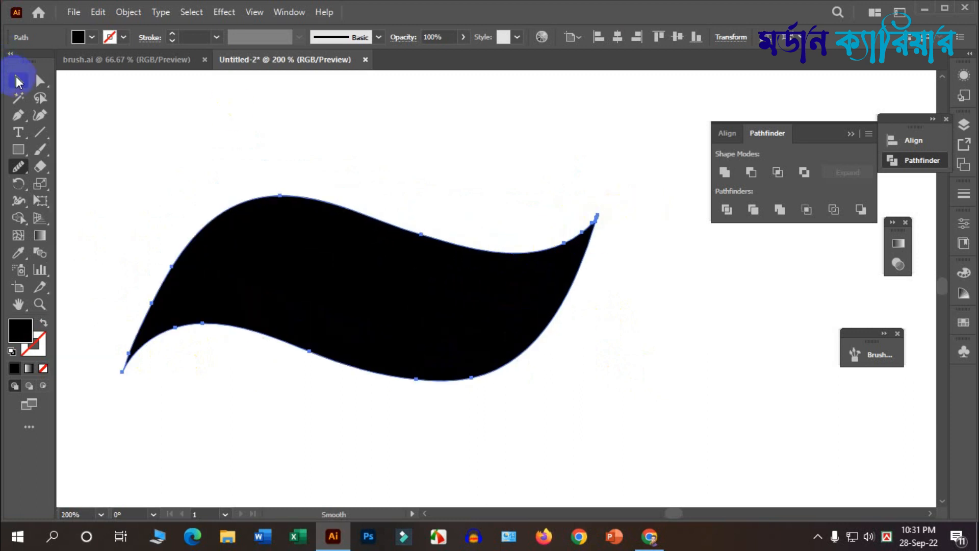
{"action": "left_click", "coordinate": [289, 138]}
Duplicate the ribbon into a stack of three, offsetting each lower copy slightly to the left with a narrow gap
{"action": "scroll", "coordinate": [448, 245], "scroll_direction": "down", "scroll_amount": 1}
{"action": "scroll", "coordinate": [465, 314], "scroll_direction": "down", "scroll_amount": 3}
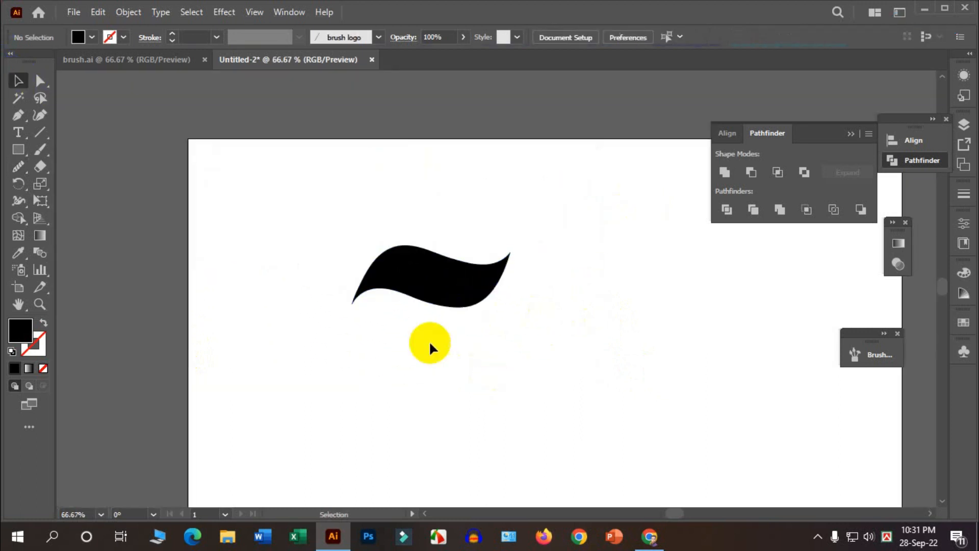
{"action": "scroll", "coordinate": [293, 287], "scroll_direction": "down", "scroll_amount": 2}
{"action": "scroll", "coordinate": [382, 273], "scroll_direction": "up", "scroll_amount": 2}
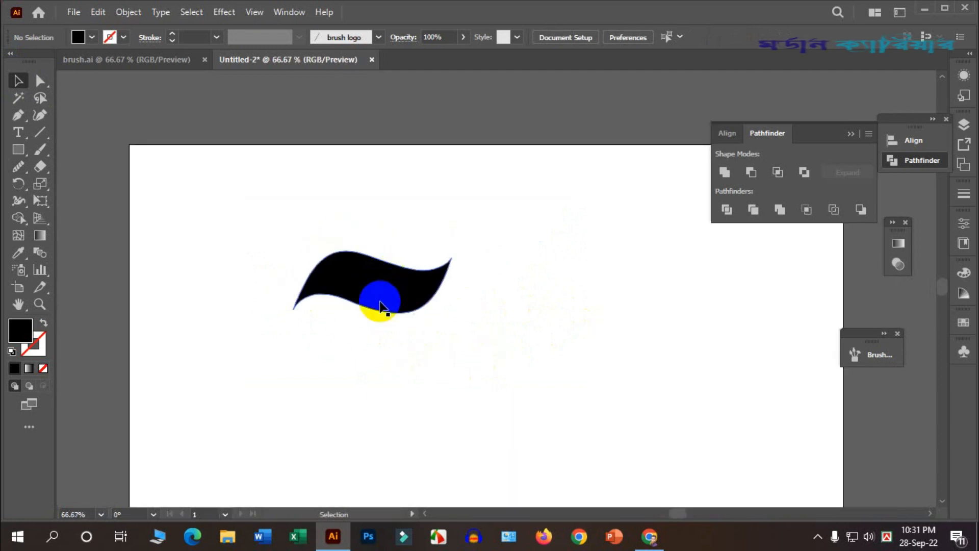
{"action": "scroll", "coordinate": [378, 296], "scroll_direction": "up", "scroll_amount": 1}
{"action": "left_click_drag", "start_coordinate": [363, 209], "coordinate": [312, 363]}
{"action": "left_click", "coordinate": [536, 332]}
{"action": "scroll", "coordinate": [535, 332], "scroll_direction": "down", "scroll_amount": 2}
{"action": "scroll", "coordinate": [534, 331], "scroll_direction": "up", "scroll_amount": 1}
{"action": "scroll", "coordinate": [525, 320], "scroll_direction": "up", "scroll_amount": 1}
{"action": "scroll", "coordinate": [508, 295], "scroll_direction": "down", "scroll_amount": 1}
Select all three stacked ribbons and rotate them counterclockwise so the stack stands more upright
{"action": "left_click_drag", "start_coordinate": [510, 380], "coordinate": [398, 221]}
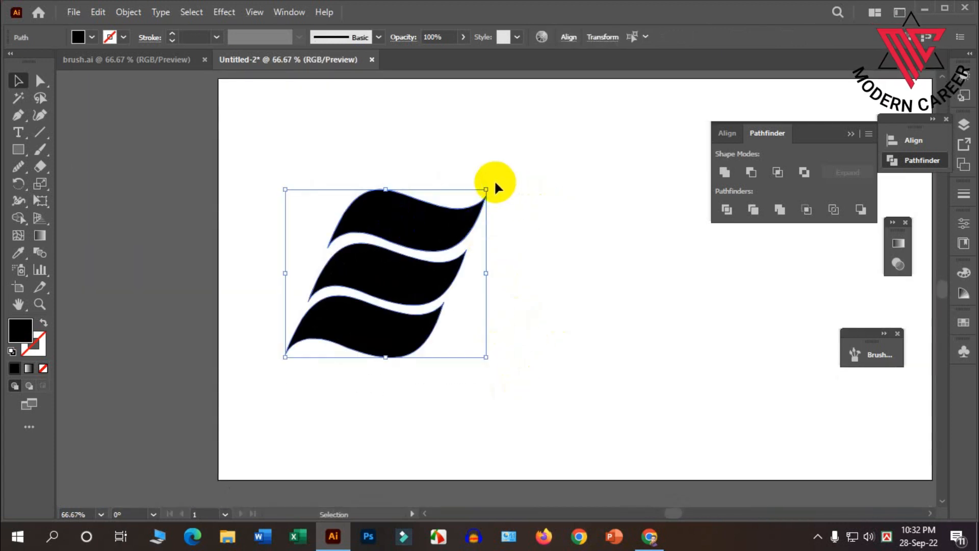
{"action": "left_click_drag", "start_coordinate": [486, 182], "coordinate": [455, 153]}
{"action": "left_click", "coordinate": [524, 218]}
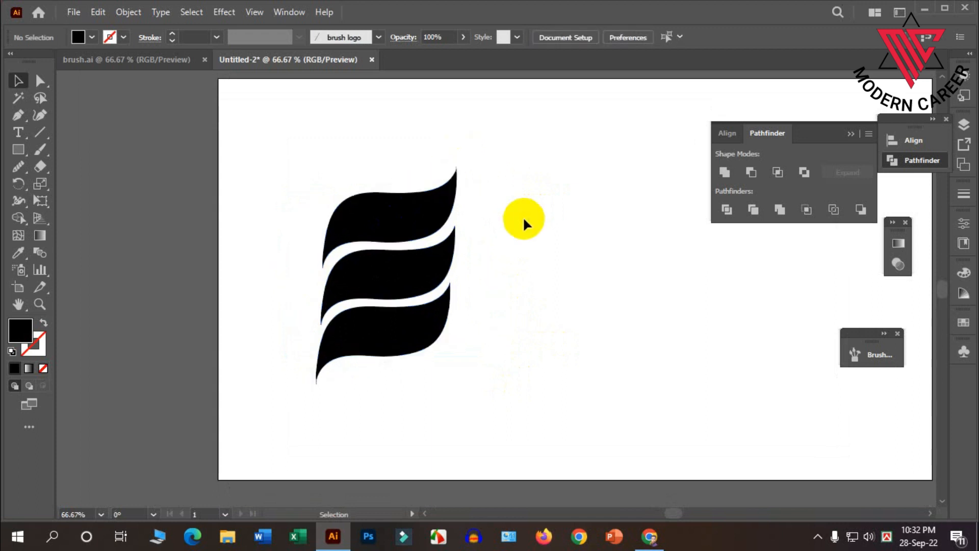
{"action": "scroll", "coordinate": [295, 261], "scroll_direction": "down", "scroll_amount": 1}
{"action": "scroll", "coordinate": [295, 261], "scroll_direction": "down", "scroll_amount": 3}
{"action": "scroll", "coordinate": [350, 251], "scroll_direction": "up", "scroll_amount": 2}
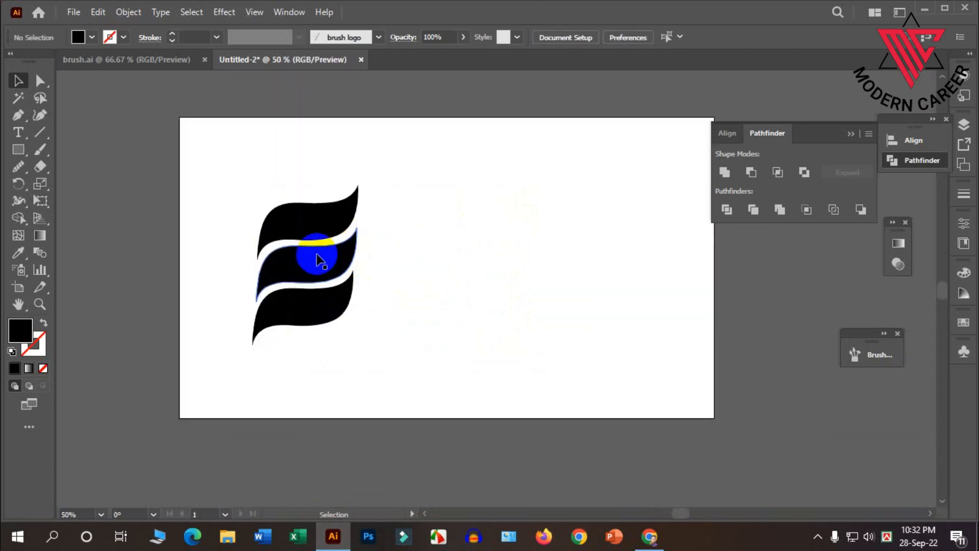
{"action": "scroll", "coordinate": [271, 225], "scroll_direction": "up", "scroll_amount": 1}
{"action": "scroll", "coordinate": [344, 255], "scroll_direction": "up", "scroll_amount": 1}
{"action": "scroll", "coordinate": [411, 265], "scroll_direction": "down", "scroll_amount": 1}
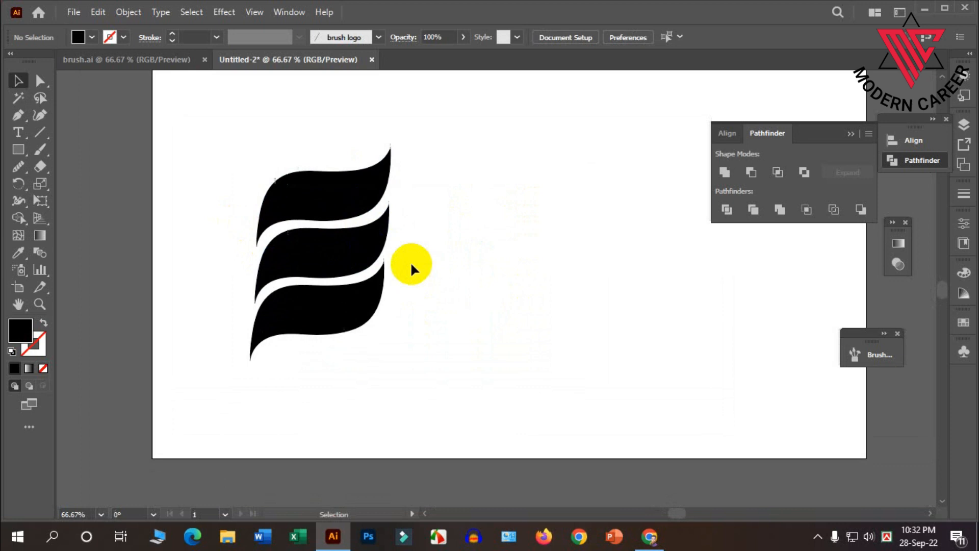
Compare with the finished logo in brush.ai, then rotate the three ribbons in Untitled-2 further counterclockwise to match its slant
{"action": "left_click", "coordinate": [153, 59]}
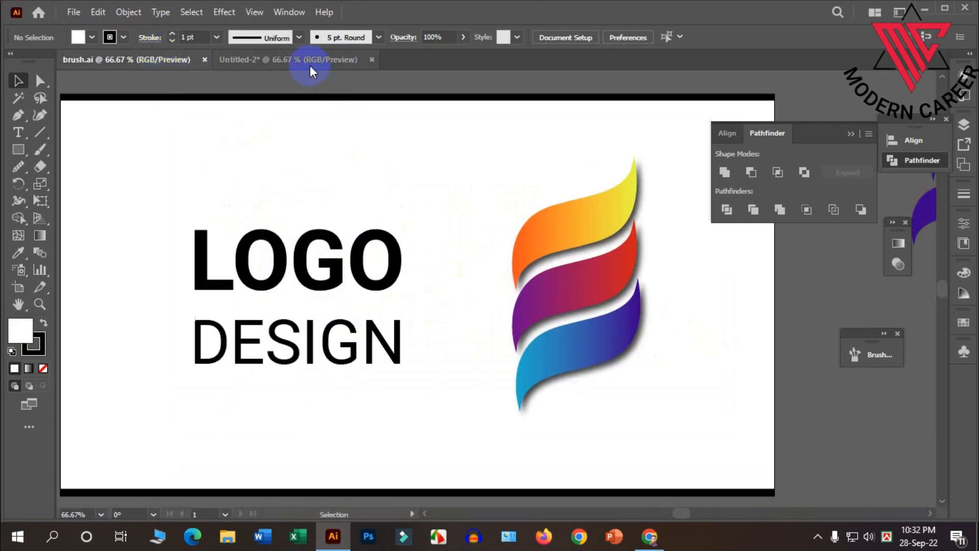
{"action": "scroll", "coordinate": [459, 184], "scroll_direction": "up", "scroll_amount": 1}
{"action": "left_click", "coordinate": [242, 58]}
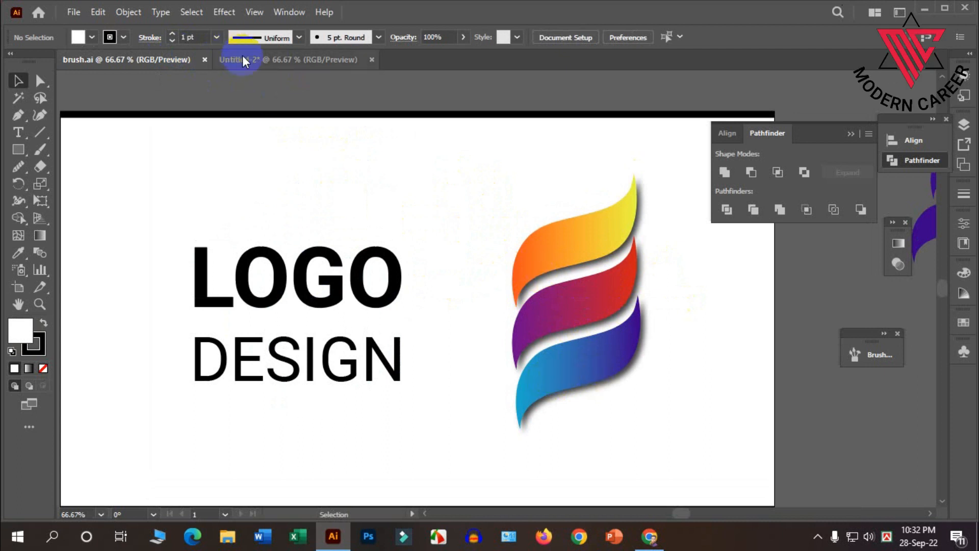
{"action": "left_click_drag", "start_coordinate": [438, 386], "coordinate": [358, 204]}
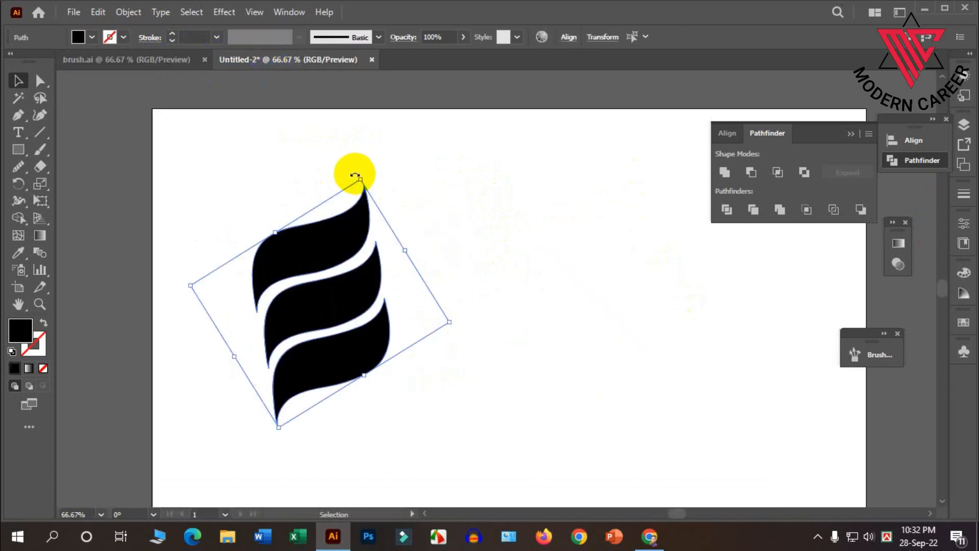
{"action": "scroll", "coordinate": [361, 181], "scroll_direction": "down", "scroll_amount": 2}
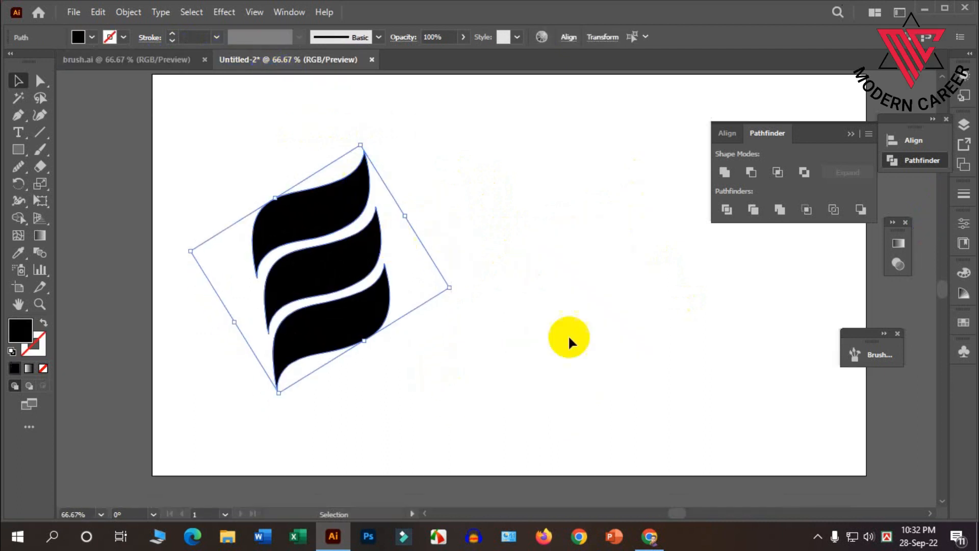
Fill the three selected ribbons with the default white-to-black linear gradient
{"action": "left_click", "coordinate": [848, 133]}
{"action": "left_click", "coordinate": [898, 245]}
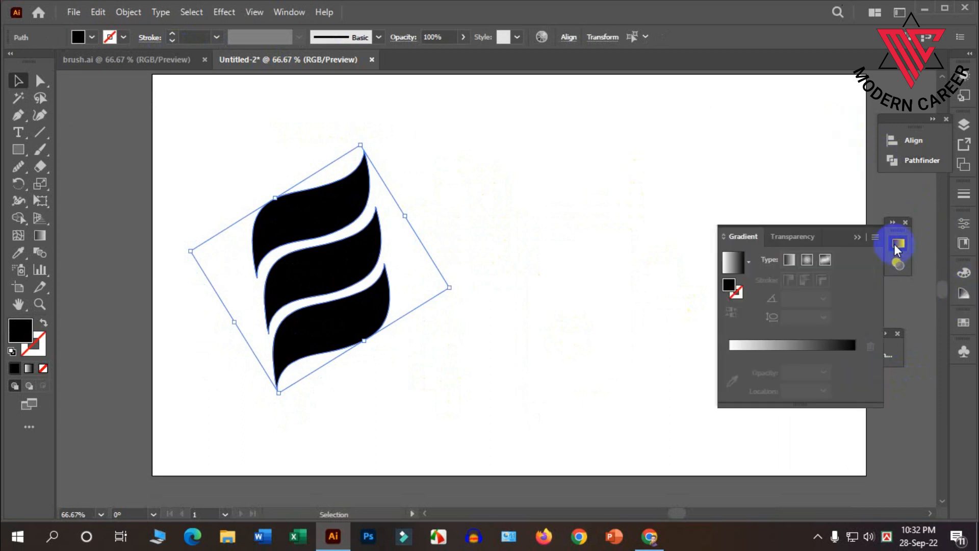
{"action": "left_click", "coordinate": [783, 343]}
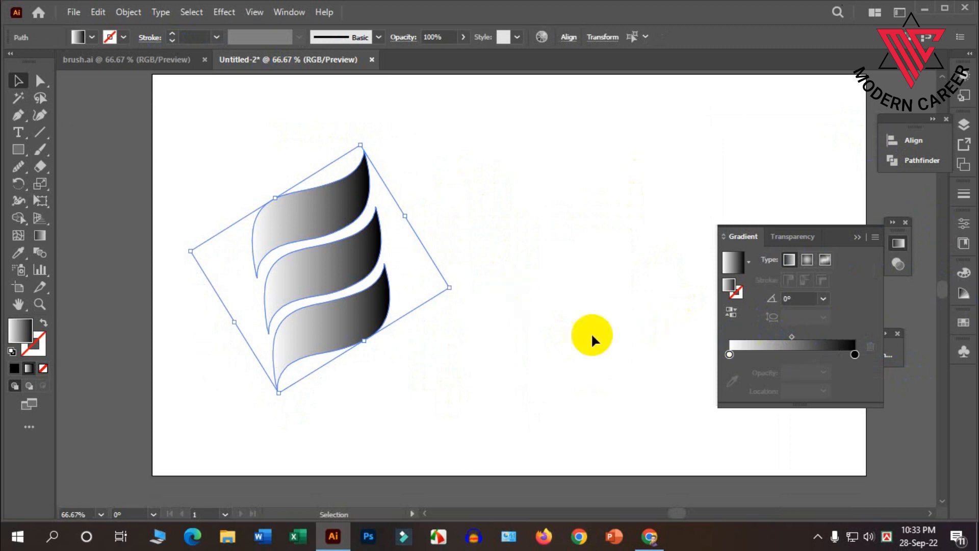
Recolor the ribbons' gradient with a pink end stop and a dark blue start stop
{"action": "left_click", "coordinate": [855, 354]}
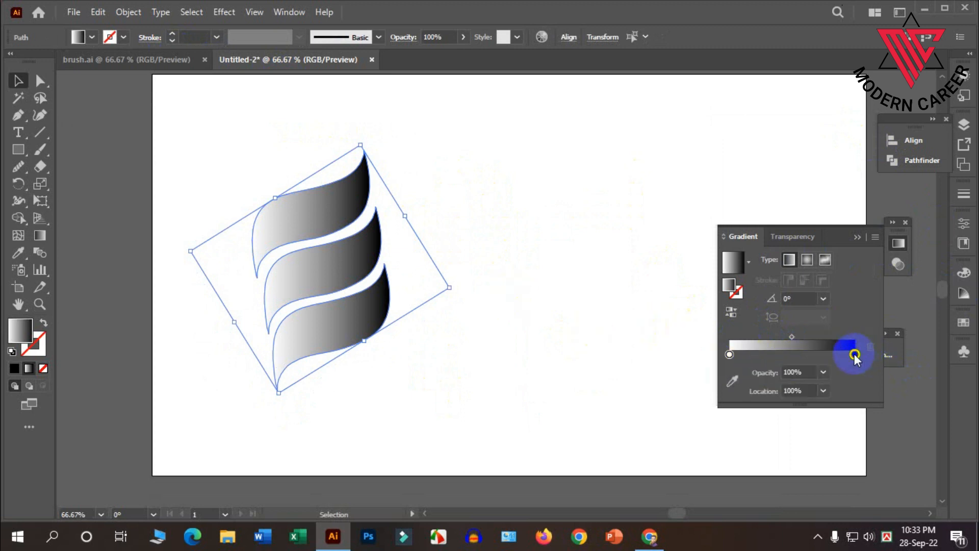
{"action": "double_click", "coordinate": [856, 354]}
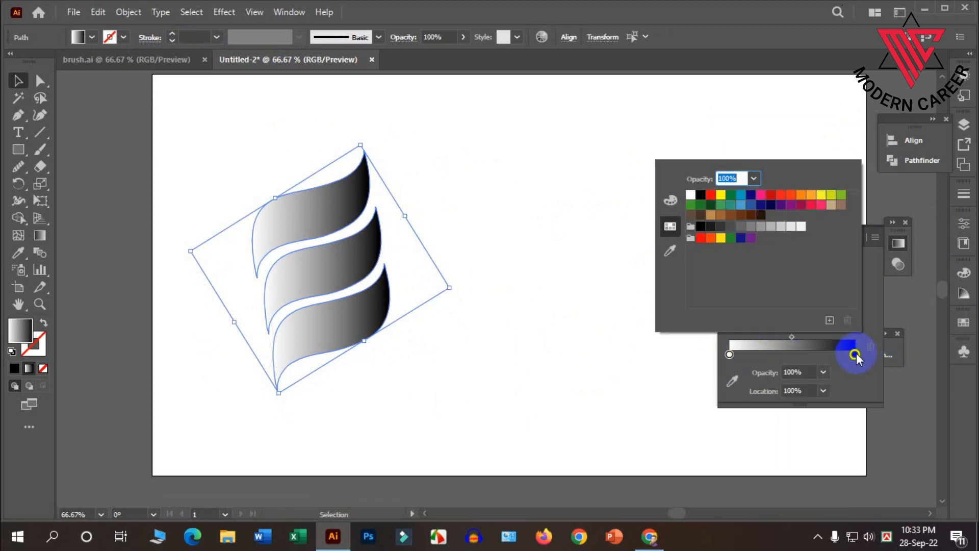
{"action": "left_click", "coordinate": [762, 197]}
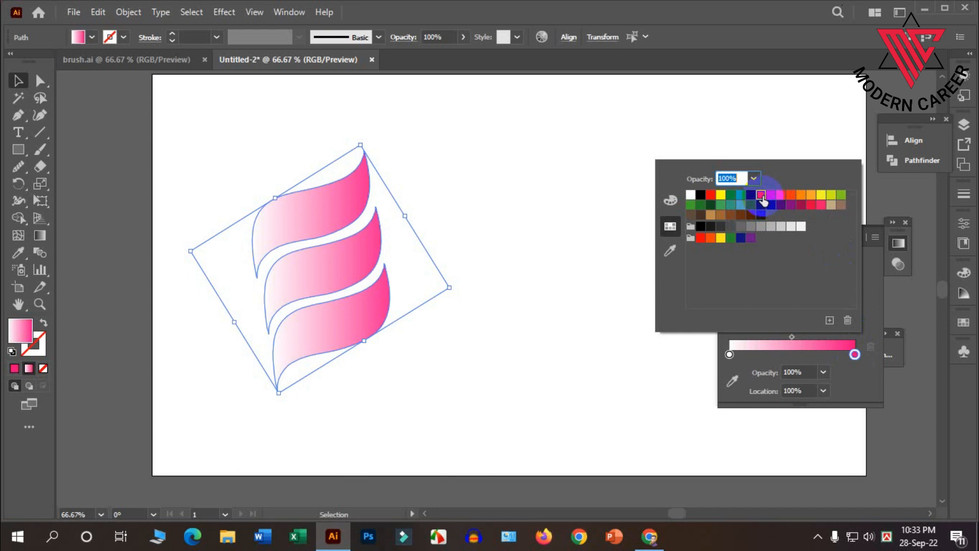
{"action": "left_click", "coordinate": [729, 354]}
{"action": "double_click", "coordinate": [729, 354]}
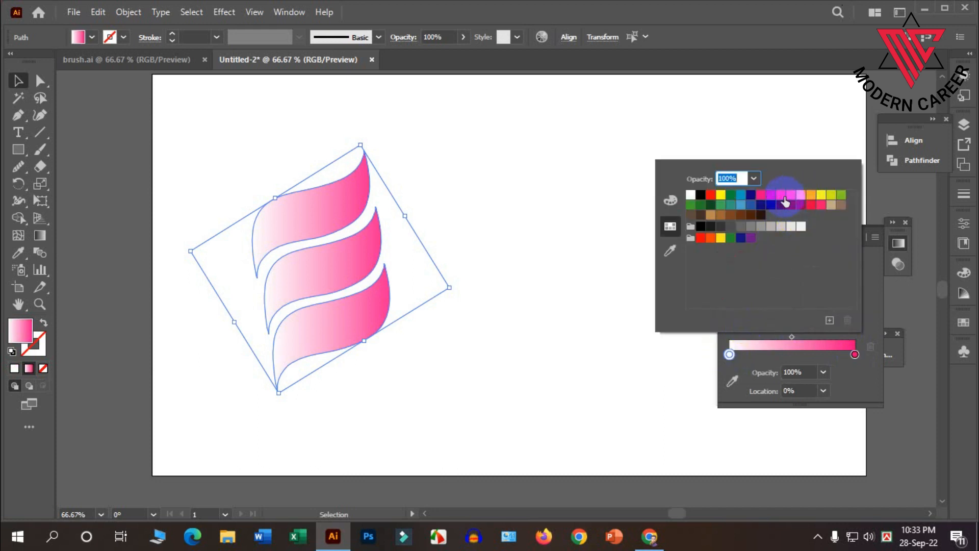
{"action": "left_click", "coordinate": [752, 196]}
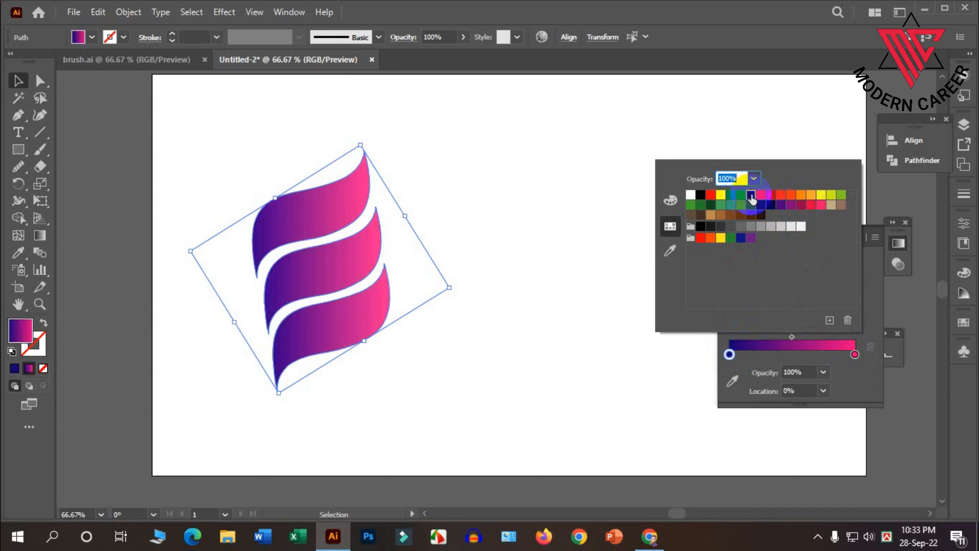
{"action": "left_click", "coordinate": [509, 211]}
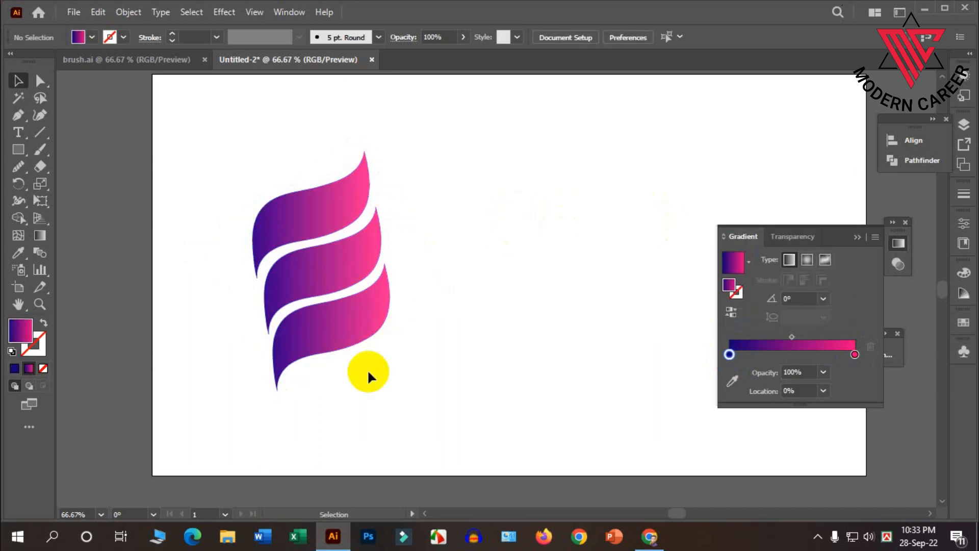
Select the three gradient ribbons together and scale the stack down slightly
{"action": "scroll", "coordinate": [463, 372], "scroll_direction": "up", "scroll_amount": 2}
{"action": "scroll", "coordinate": [346, 277], "scroll_direction": "down", "scroll_amount": 1}
{"action": "left_click_drag", "start_coordinate": [414, 387], "coordinate": [406, 266]}
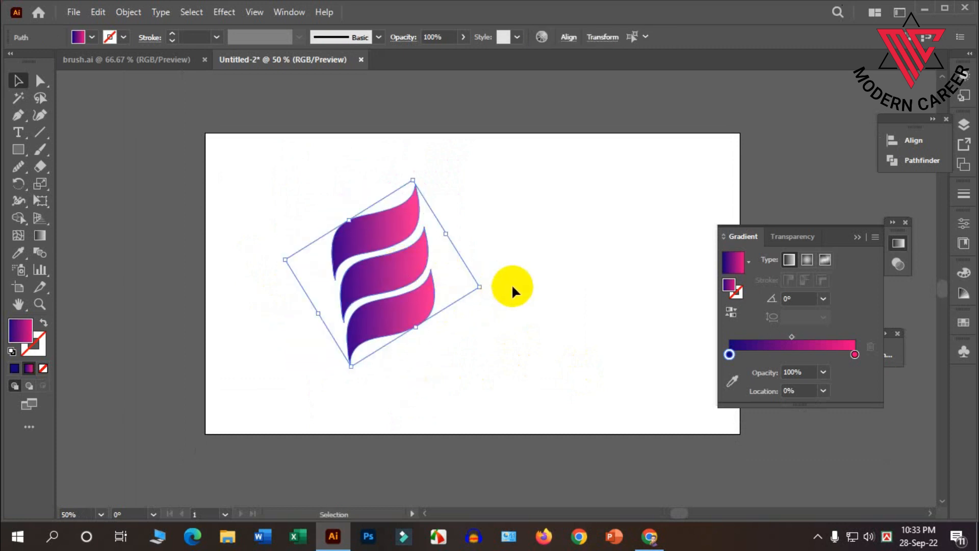
{"action": "scroll", "coordinate": [499, 275], "scroll_direction": "down", "scroll_amount": 1}
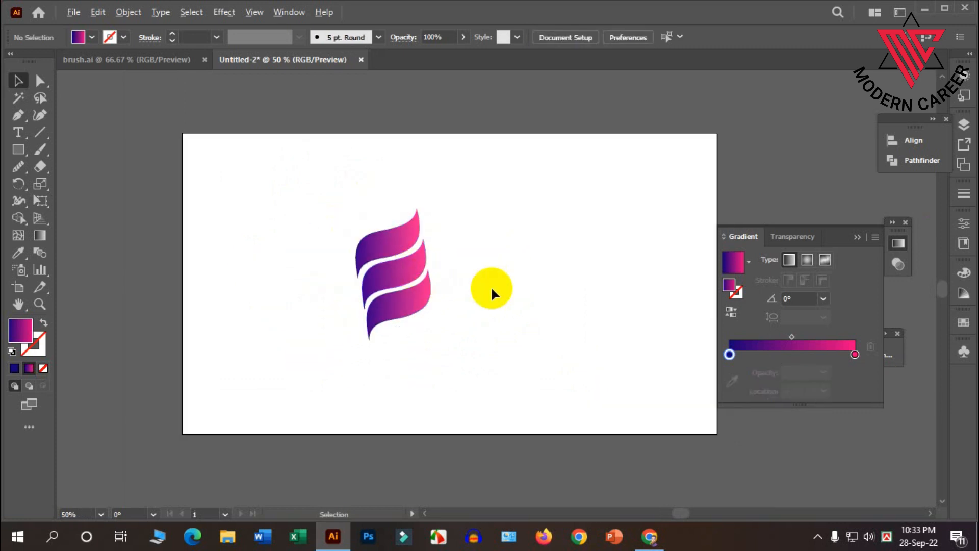
{"action": "scroll", "coordinate": [491, 286], "scroll_direction": "up", "scroll_amount": 1}
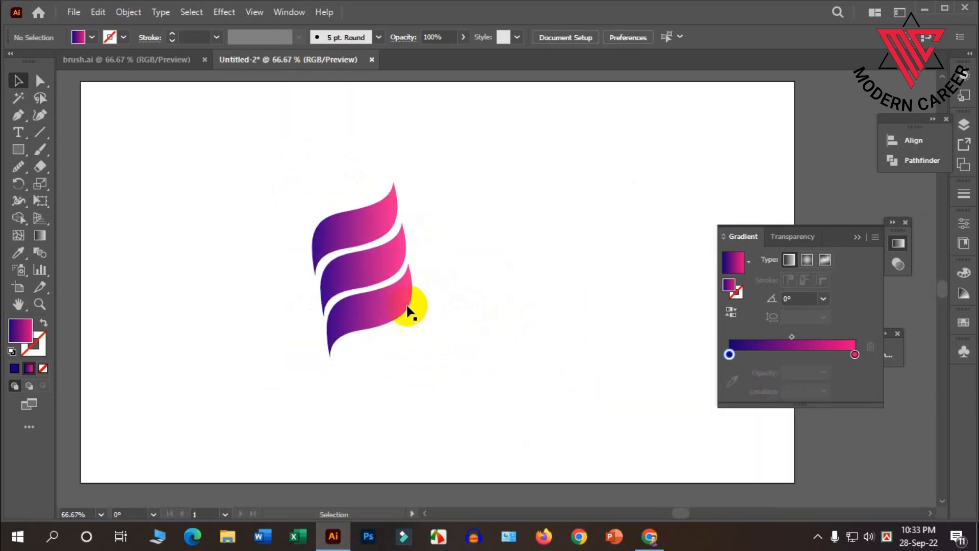
Place a copy of the three-ribbon stack to the right of the original, level with it
{"action": "left_click", "coordinate": [411, 254]}
{"action": "left_click_drag", "start_coordinate": [314, 215], "coordinate": [504, 223]}
{"action": "scroll", "coordinate": [292, 269], "scroll_direction": "up", "scroll_amount": 1}
{"action": "scroll", "coordinate": [291, 269], "scroll_direction": "down", "scroll_amount": 1}
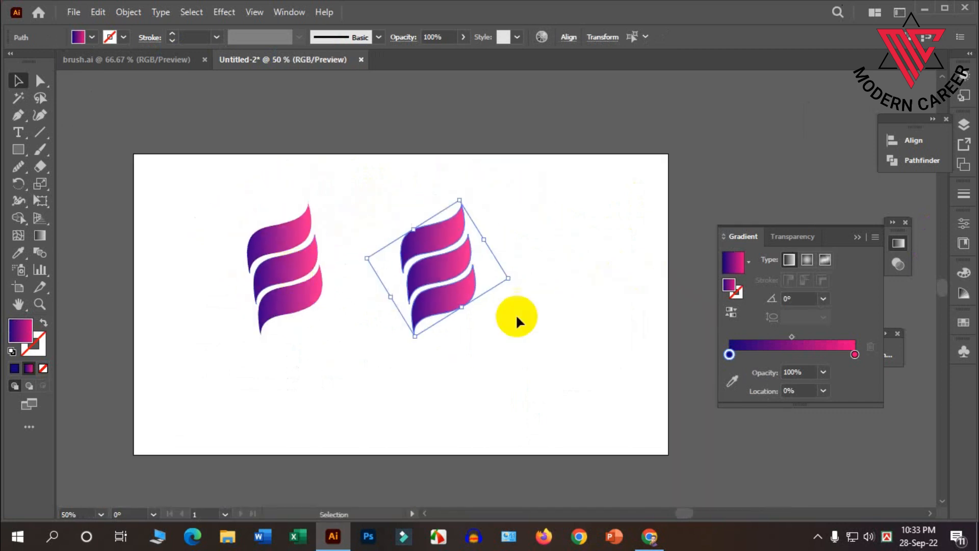
{"action": "scroll", "coordinate": [516, 314], "scroll_direction": "up", "scroll_amount": 1}
{"action": "scroll", "coordinate": [504, 307], "scroll_direction": "up", "scroll_amount": 1}
{"action": "left_click", "coordinate": [510, 309]}
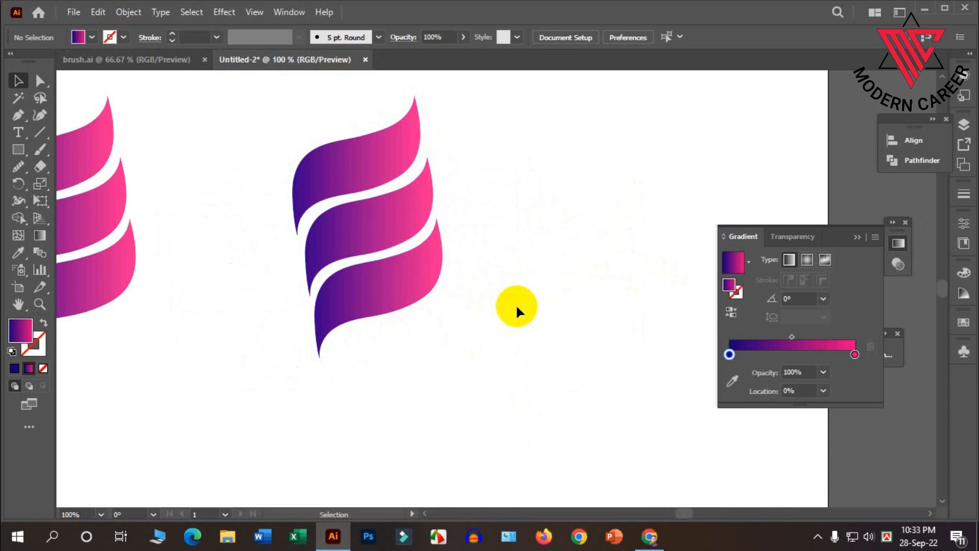
Pull the lowest ribbon out to the left of the copied stack, rotate it about 100° clockwise and move it up
{"action": "scroll", "coordinate": [401, 211], "scroll_direction": "up", "scroll_amount": 1}
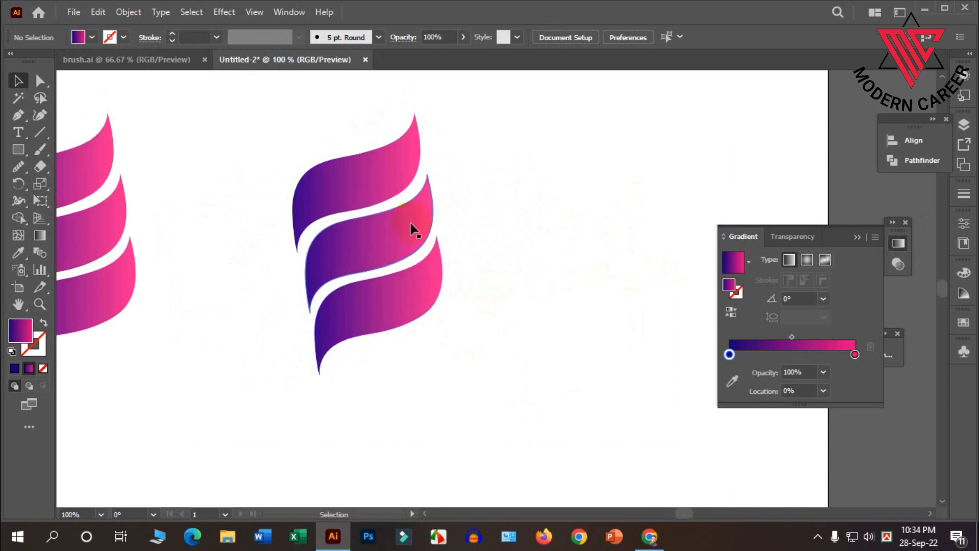
{"action": "scroll", "coordinate": [430, 274], "scroll_direction": "down", "scroll_amount": 2}
{"action": "left_click_drag", "start_coordinate": [398, 259], "coordinate": [259, 268]}
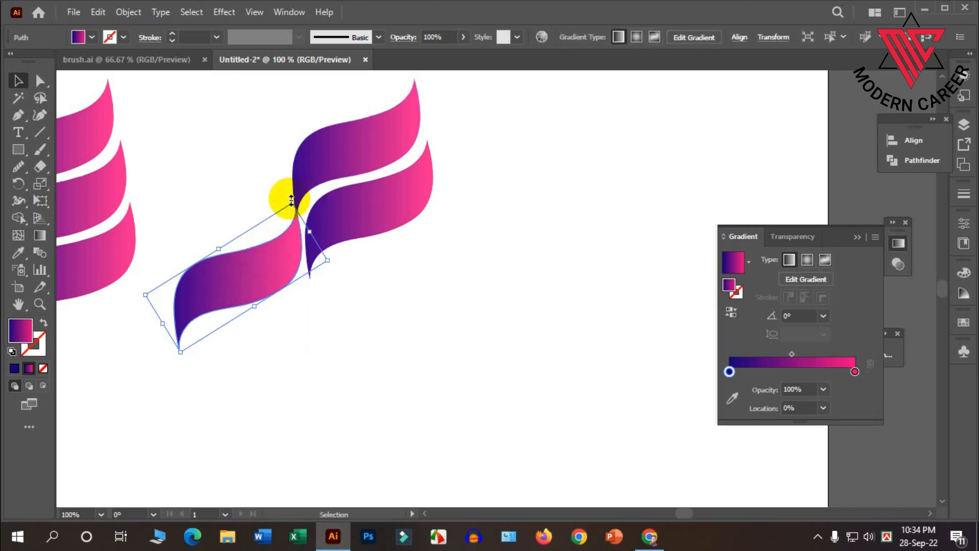
{"action": "left_click_drag", "start_coordinate": [298, 195], "coordinate": [270, 322]}
{"action": "left_click_drag", "start_coordinate": [215, 253], "coordinate": [235, 220]}
Reflect the detached ribbon across the vertical axis
{"action": "right_click", "coordinate": [234, 221]}
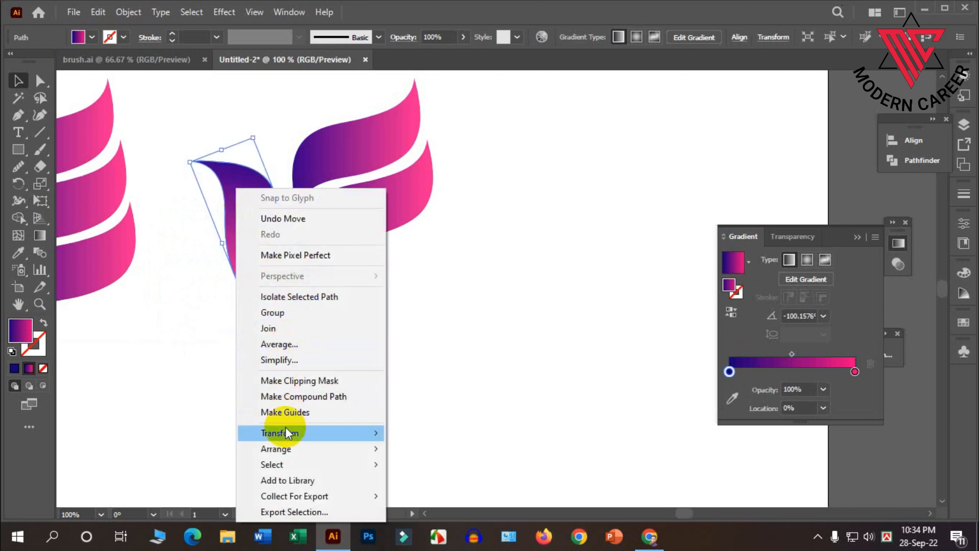
{"action": "mouse_move", "coordinate": [284, 431]}
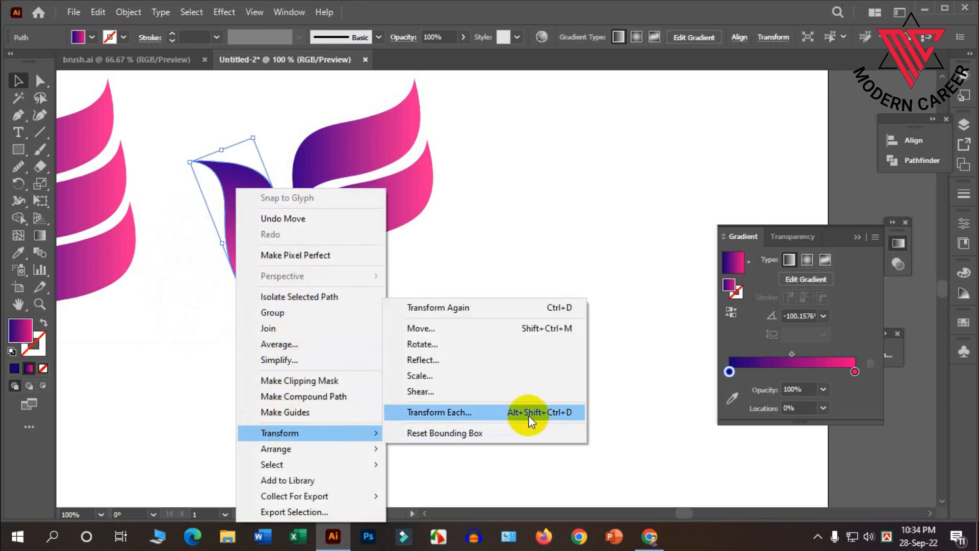
{"action": "left_click", "coordinate": [456, 359]}
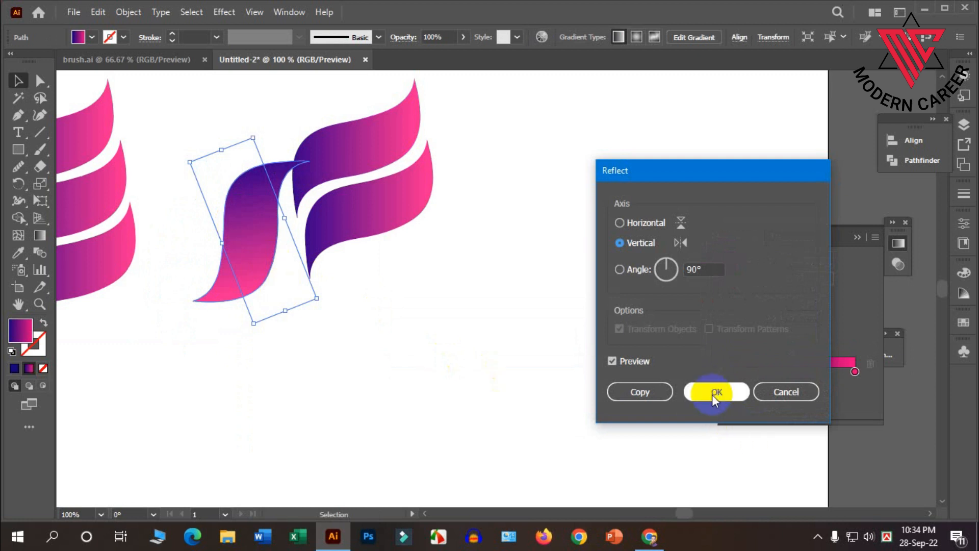
{"action": "left_click", "coordinate": [714, 390]}
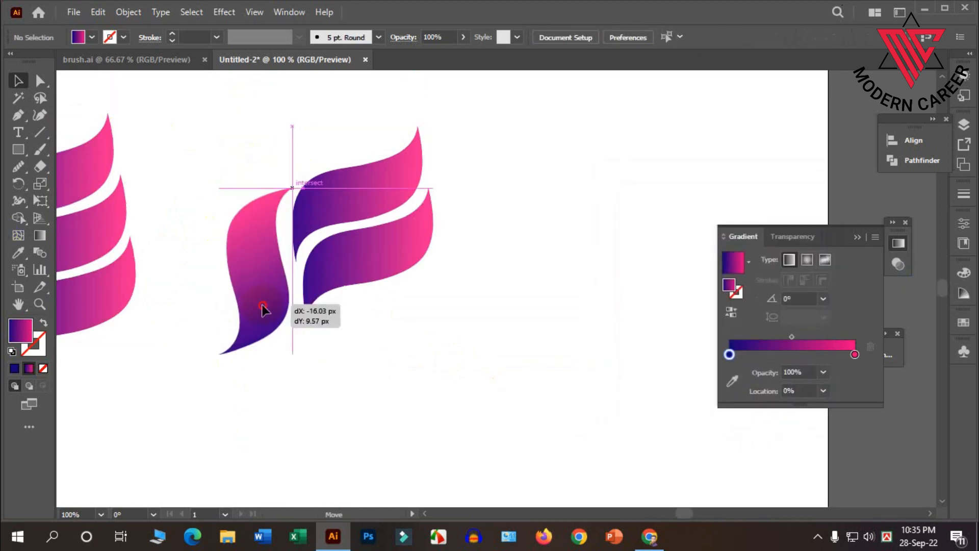
Fit the detached ribbon, pink end up, against the left edges of the two stacked ribbons, leaving a narrow gap
{"action": "left_click_drag", "start_coordinate": [262, 308], "coordinate": [273, 307]}
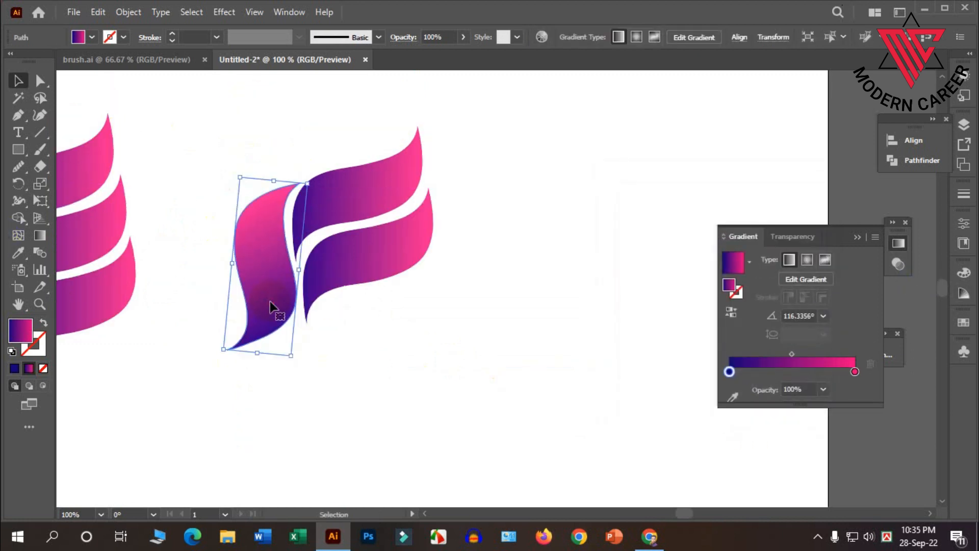
{"action": "left_click", "coordinate": [454, 366]}
{"action": "scroll", "coordinate": [468, 353], "scroll_direction": "down", "scroll_amount": 1}
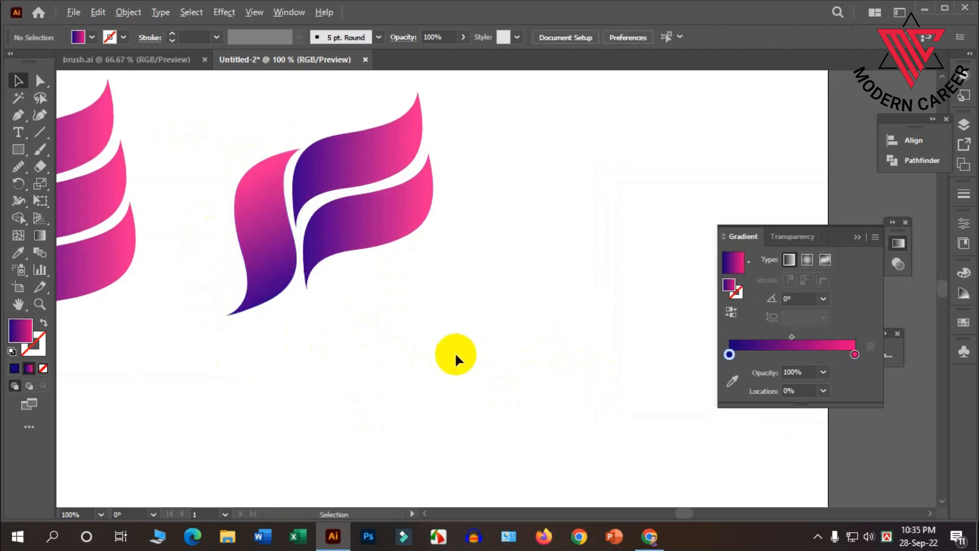
{"action": "scroll", "coordinate": [455, 352], "scroll_direction": "down", "scroll_amount": 2}
{"action": "scroll", "coordinate": [422, 354], "scroll_direction": "down", "scroll_amount": 2}
{"action": "scroll", "coordinate": [359, 283], "scroll_direction": "up", "scroll_amount": 1}
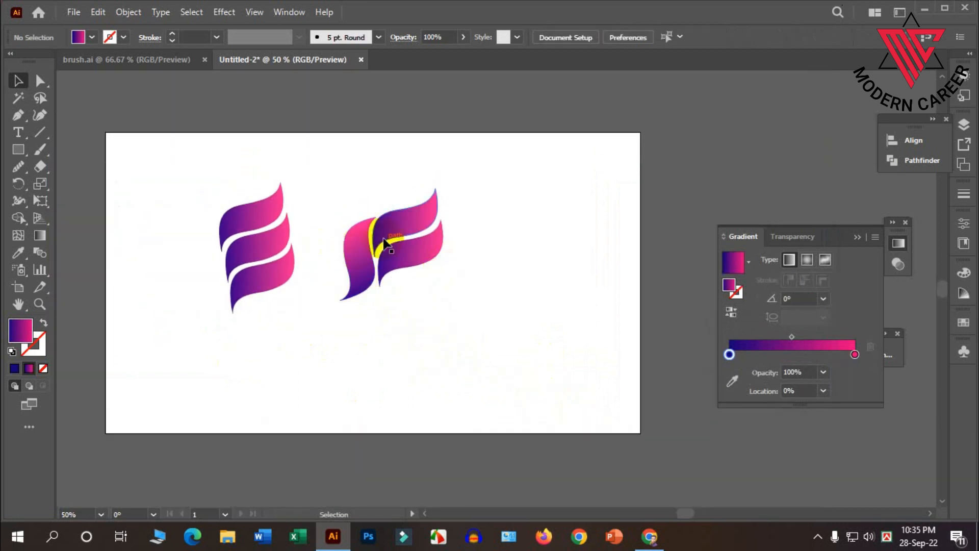
{"action": "scroll", "coordinate": [384, 241], "scroll_direction": "down", "scroll_amount": 1}
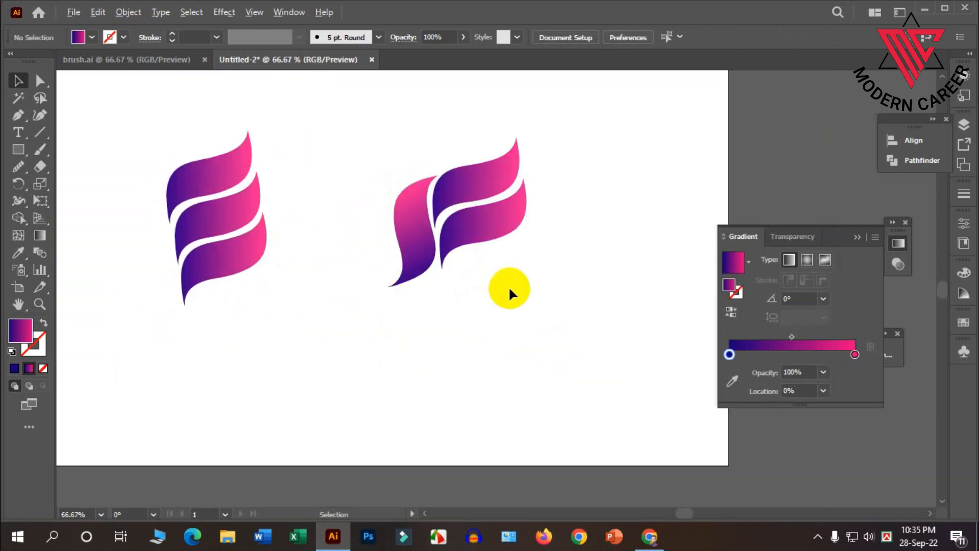
{"action": "scroll", "coordinate": [508, 286], "scroll_direction": "down", "scroll_amount": 1}
{"action": "scroll", "coordinate": [308, 245], "scroll_direction": "up", "scroll_amount": 1}
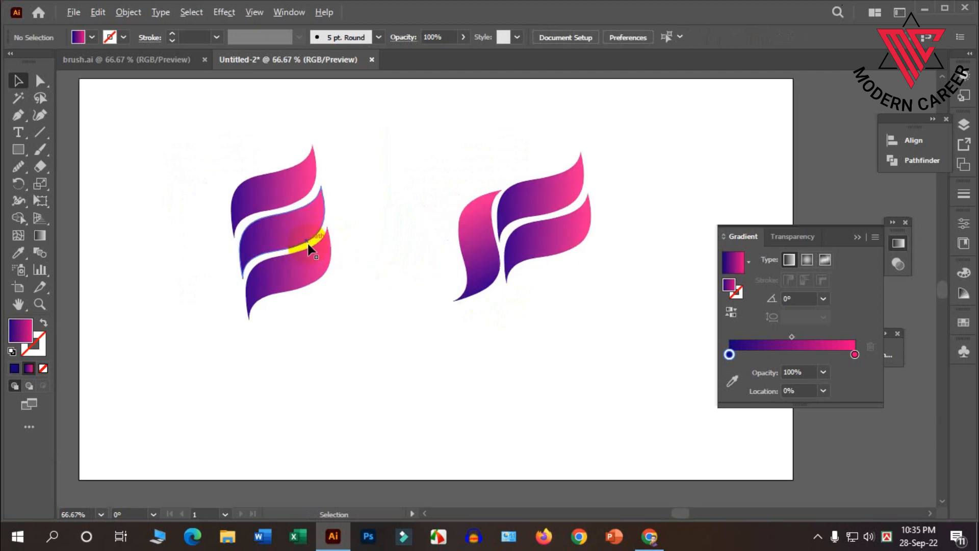
Move the rearranged three-ribbon mark slightly to the right, level with the original stack
{"action": "scroll", "coordinate": [576, 312], "scroll_direction": "up", "scroll_amount": 1}
{"action": "left_click_drag", "start_coordinate": [537, 257], "coordinate": [562, 241]}
{"action": "left_click", "coordinate": [460, 297]}
Add the text "FRESH" at 112 pt just below the rearranged ribbon mark
{"action": "scroll", "coordinate": [443, 285], "scroll_direction": "down", "scroll_amount": 2}
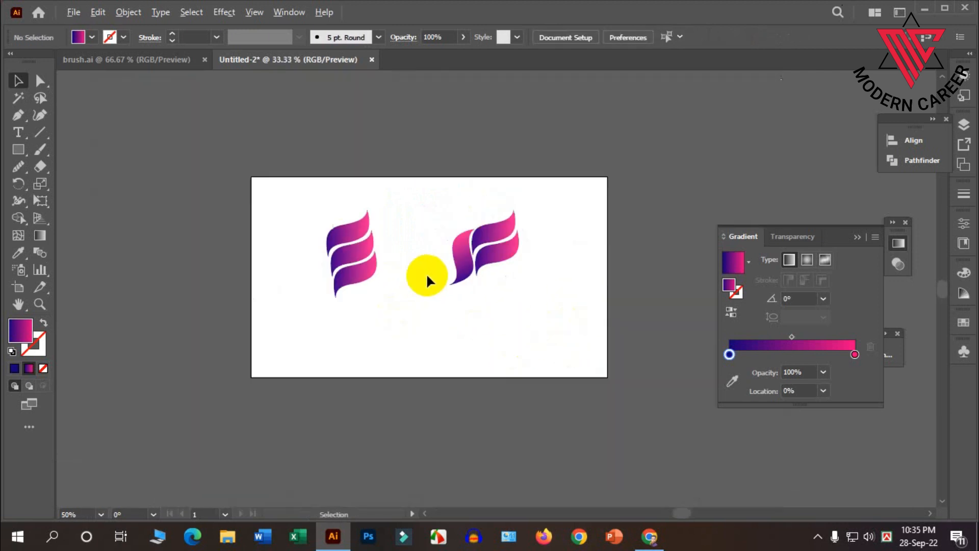
{"action": "scroll", "coordinate": [482, 283], "scroll_direction": "up", "scroll_amount": 1}
{"action": "scroll", "coordinate": [532, 305], "scroll_direction": "down", "scroll_amount": 1}
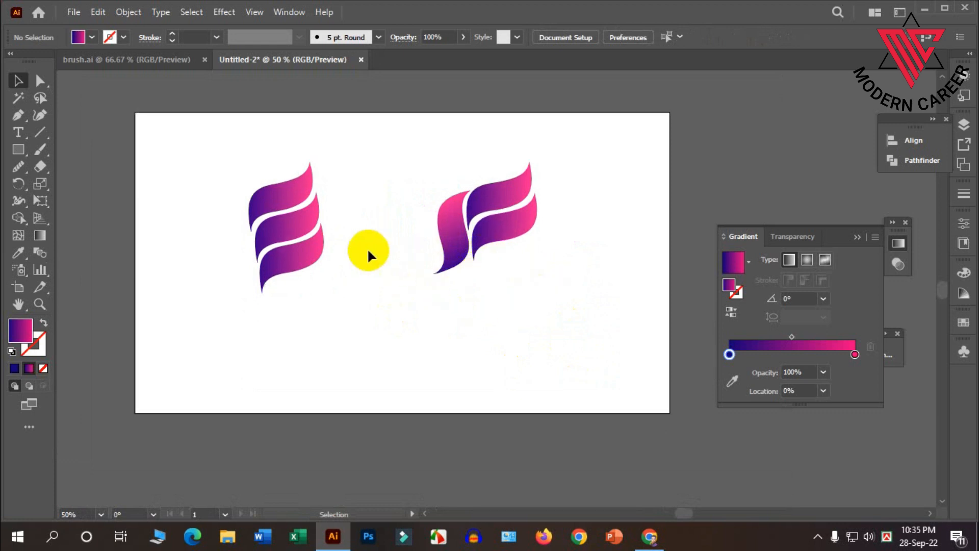
{"action": "key", "text": "t"}
{"action": "left_click", "coordinate": [433, 300]}
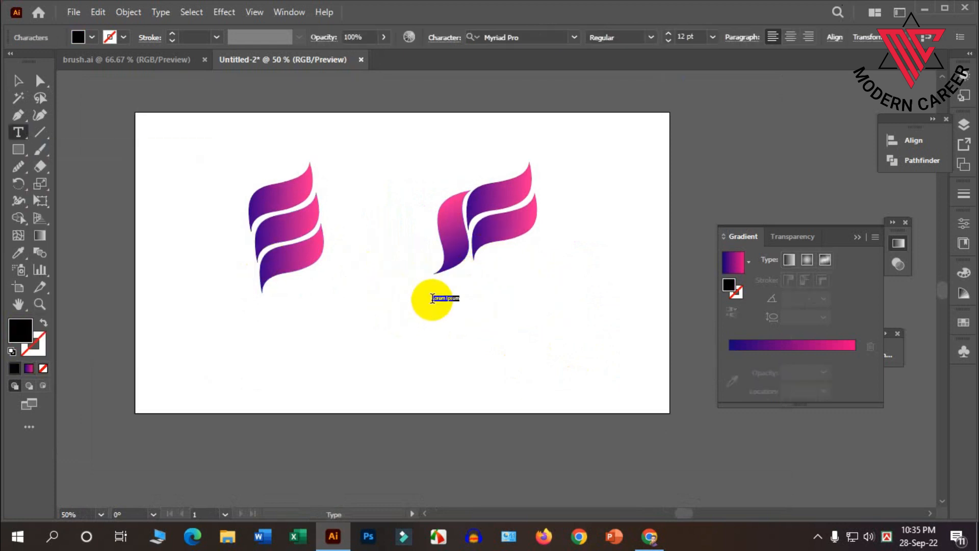
{"action": "left_click", "coordinate": [686, 37]}
{"action": "type", "text": "112"}
{"action": "key", "text": "Return"}
{"action": "type", "text": "FRESH"}
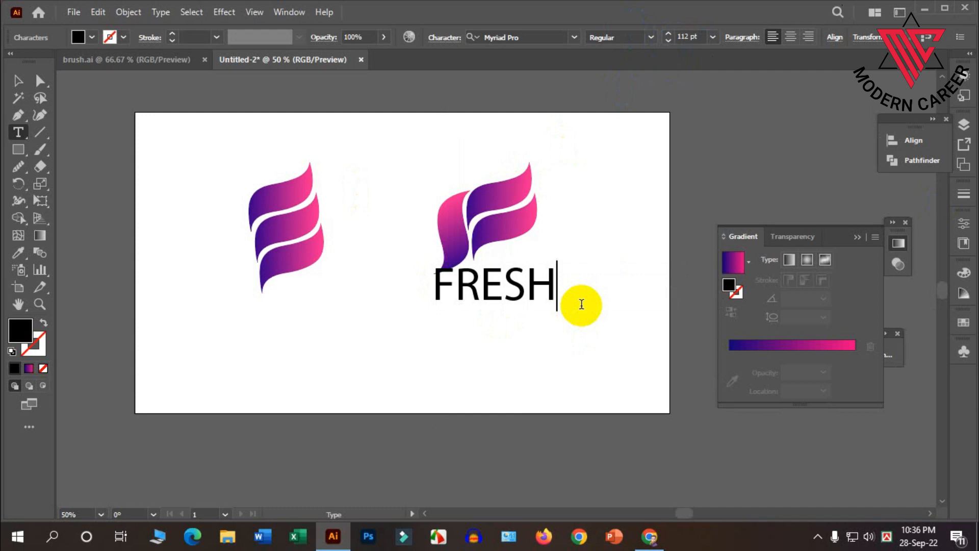
Restyle the text as "Fresh" in Bariol Bold and shift it to the right beneath the ribbon mark
{"action": "left_click", "coordinate": [17, 97]}
{"action": "left_click_drag", "start_coordinate": [517, 283], "coordinate": [516, 304]}
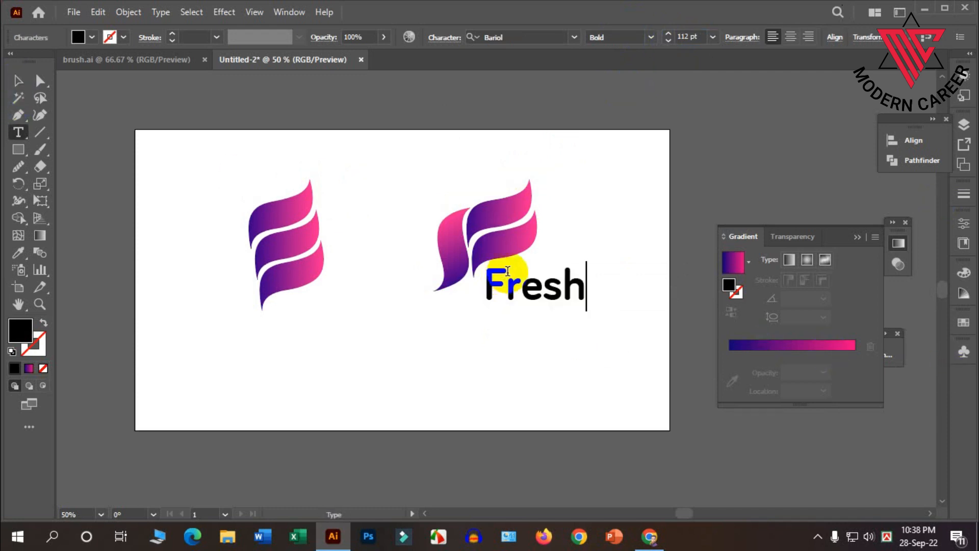
{"action": "left_click", "coordinate": [17, 81]}
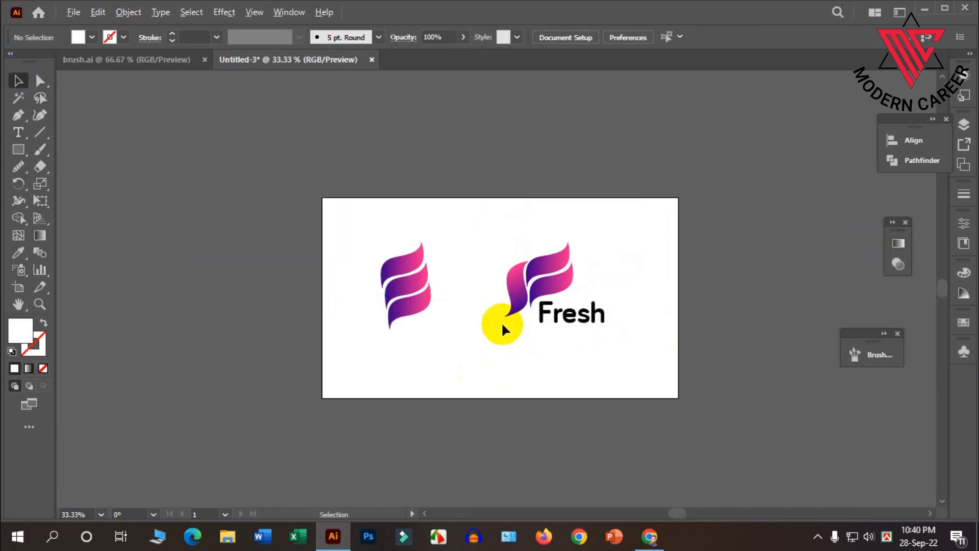
Scale the "Fresh" text down to about 93.8 pt and tuck it under the lower right of the mark
{"action": "scroll", "coordinate": [671, 335], "scroll_direction": "up", "scroll_amount": 2}
{"action": "scroll", "coordinate": [570, 311], "scroll_direction": "down", "scroll_amount": 1}
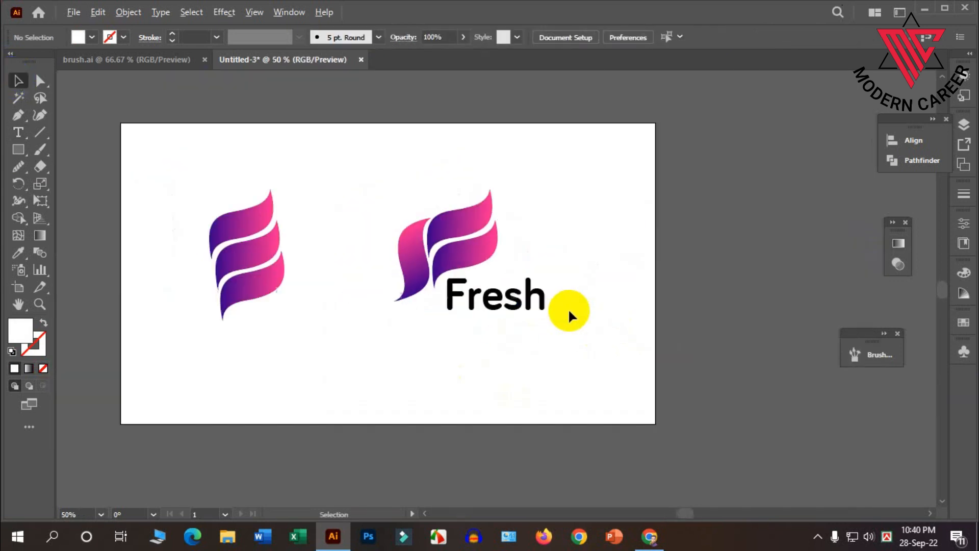
{"action": "left_click", "coordinate": [529, 305]}
{"action": "left_click_drag", "start_coordinate": [545, 317], "coordinate": [504, 306]}
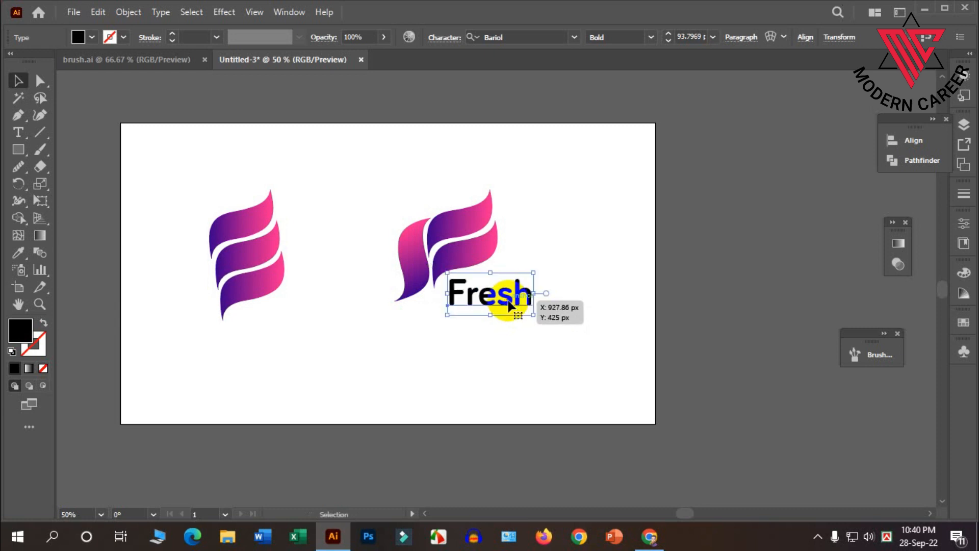
{"action": "left_click", "coordinate": [510, 327]}
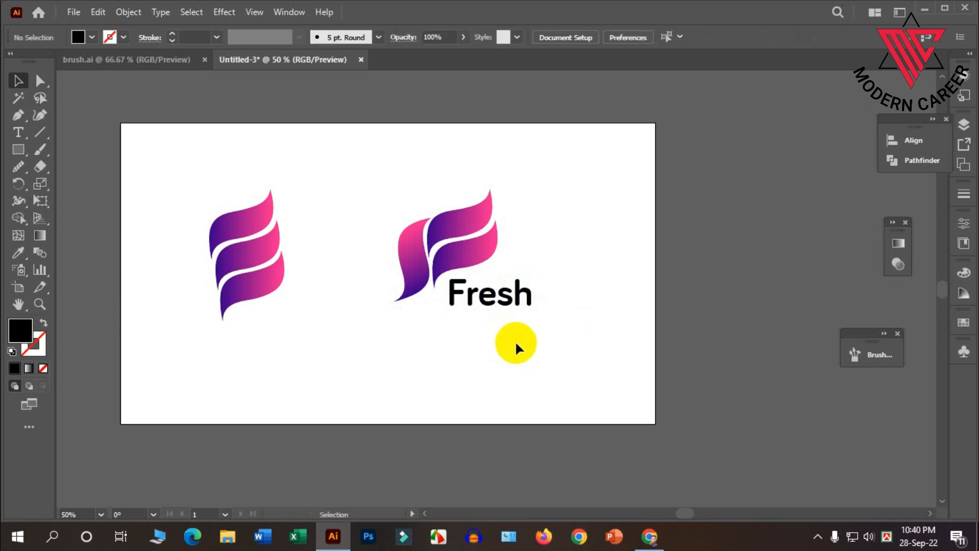
Convert the "Fresh" text to outlines
{"action": "left_click_drag", "start_coordinate": [516, 343], "coordinate": [507, 299]}
{"action": "left_click", "coordinate": [514, 315]}
{"action": "left_click", "coordinate": [504, 289]}
{"action": "right_click", "coordinate": [503, 289]}
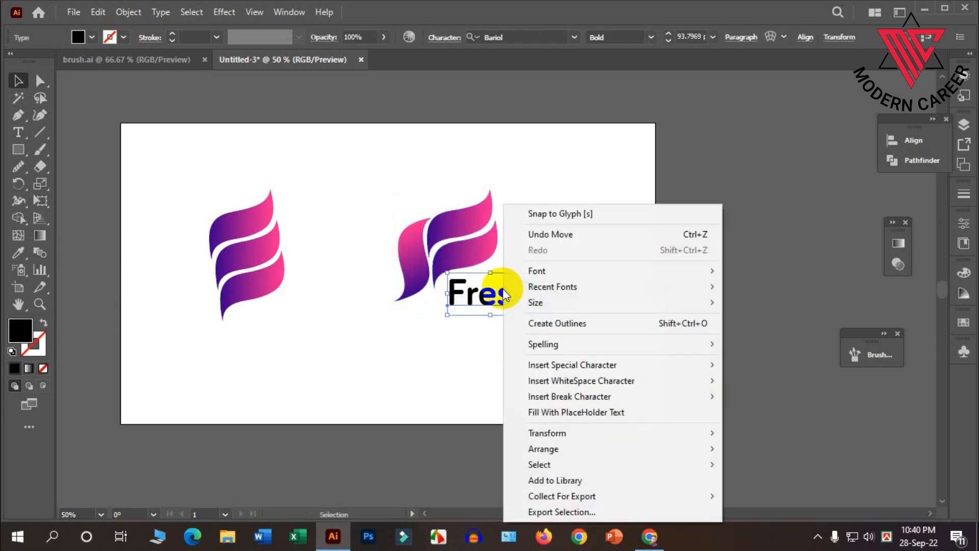
{"action": "left_click", "coordinate": [551, 325]}
{"action": "left_click", "coordinate": [537, 332]}
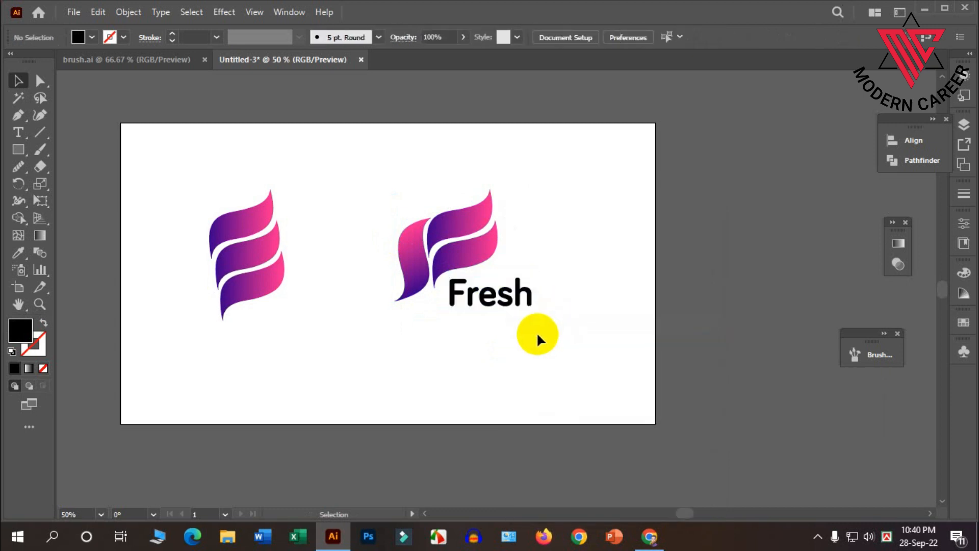
Fill the outlined "Fresh" lettering with a medium gray swatch
{"action": "left_click", "coordinate": [514, 305]}
{"action": "left_click", "coordinate": [92, 37]}
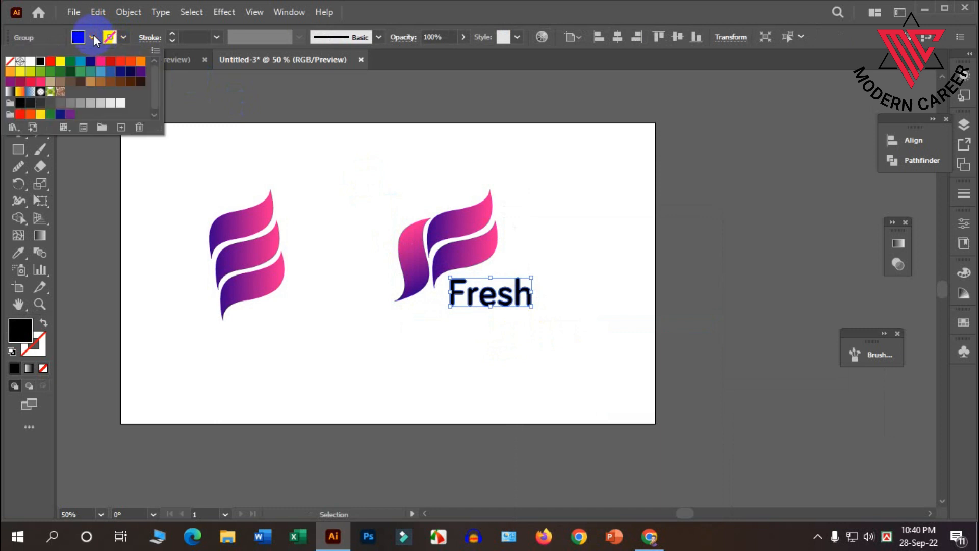
{"action": "left_click", "coordinate": [70, 104]}
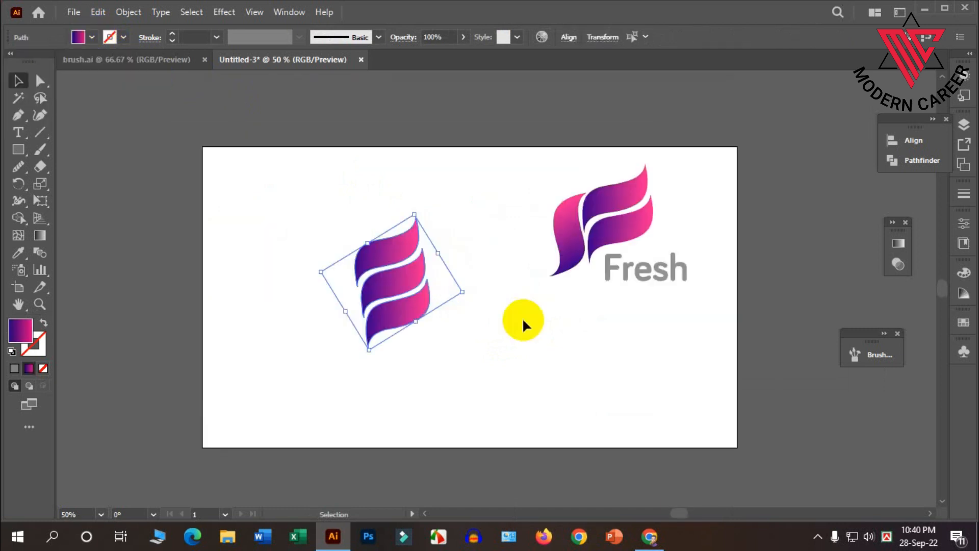
{"action": "left_click", "coordinate": [615, 326]}
Examine the ribbon stack and the Fresh logo together on the artboard, briefly selecting all the artwork
{"action": "scroll", "coordinate": [675, 336], "scroll_direction": "up", "scroll_amount": 1}
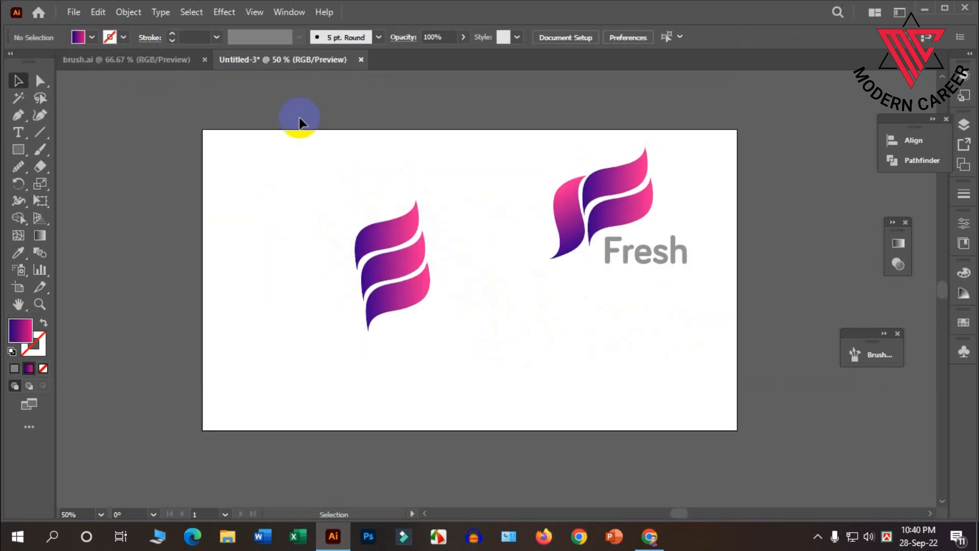
{"action": "scroll", "coordinate": [566, 319], "scroll_direction": "down", "scroll_amount": 1}
{"action": "scroll", "coordinate": [535, 317], "scroll_direction": "up", "scroll_amount": 2}
{"action": "scroll", "coordinate": [534, 314], "scroll_direction": "down", "scroll_amount": 3}
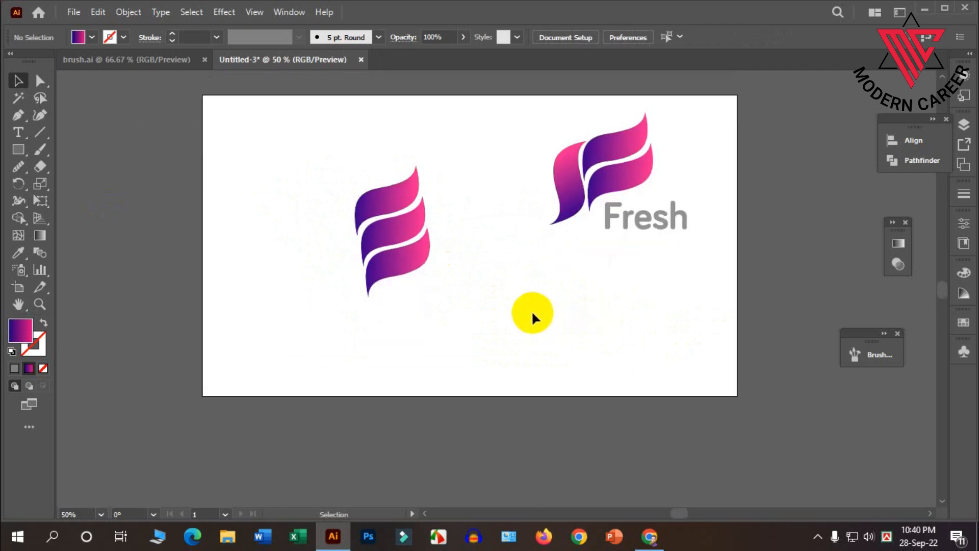
{"action": "scroll", "coordinate": [517, 310], "scroll_direction": "up", "scroll_amount": 3}
{"action": "scroll", "coordinate": [258, 155], "scroll_direction": "down", "scroll_amount": 2}
{"action": "left_click_drag", "start_coordinate": [260, 133], "coordinate": [552, 346]}
{"action": "left_click_drag", "start_coordinate": [662, 356], "coordinate": [720, 361]}
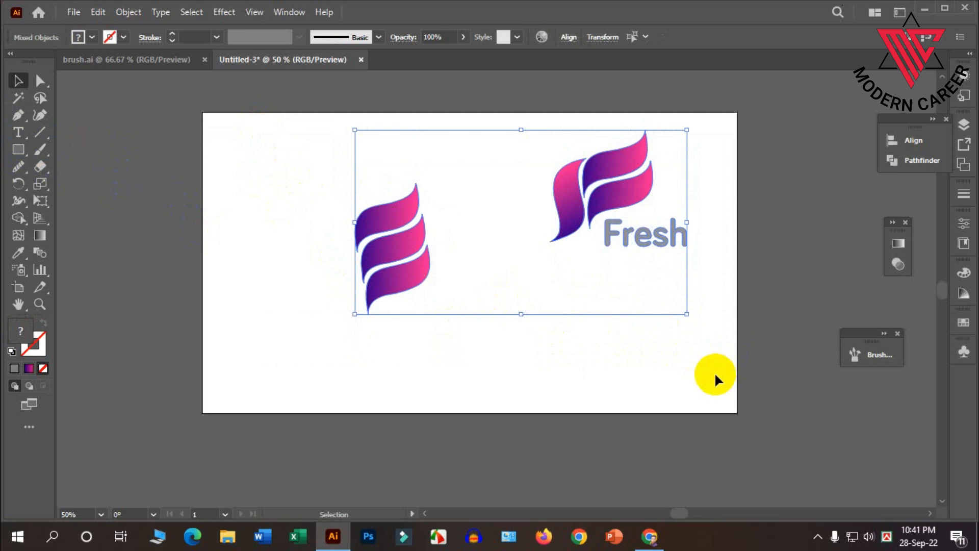
{"action": "left_click", "coordinate": [714, 372]}
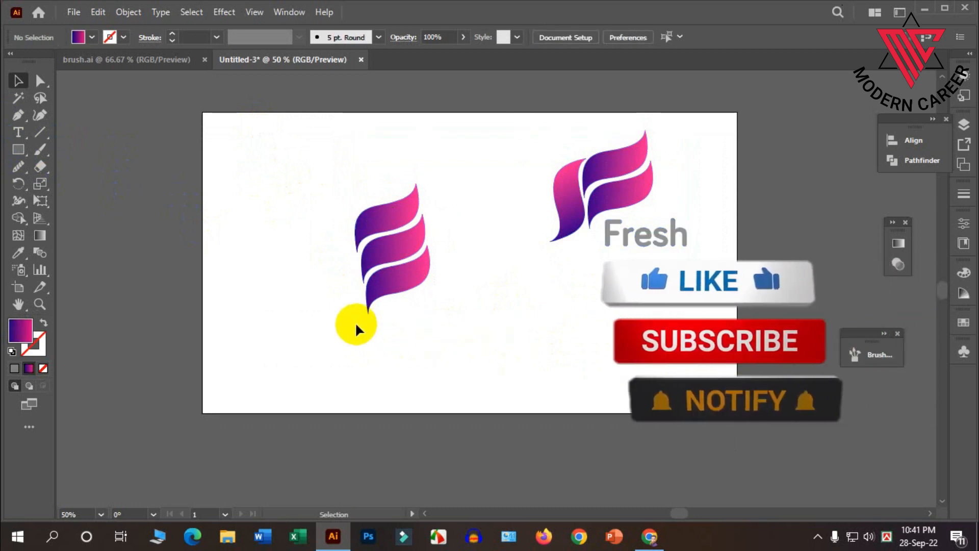